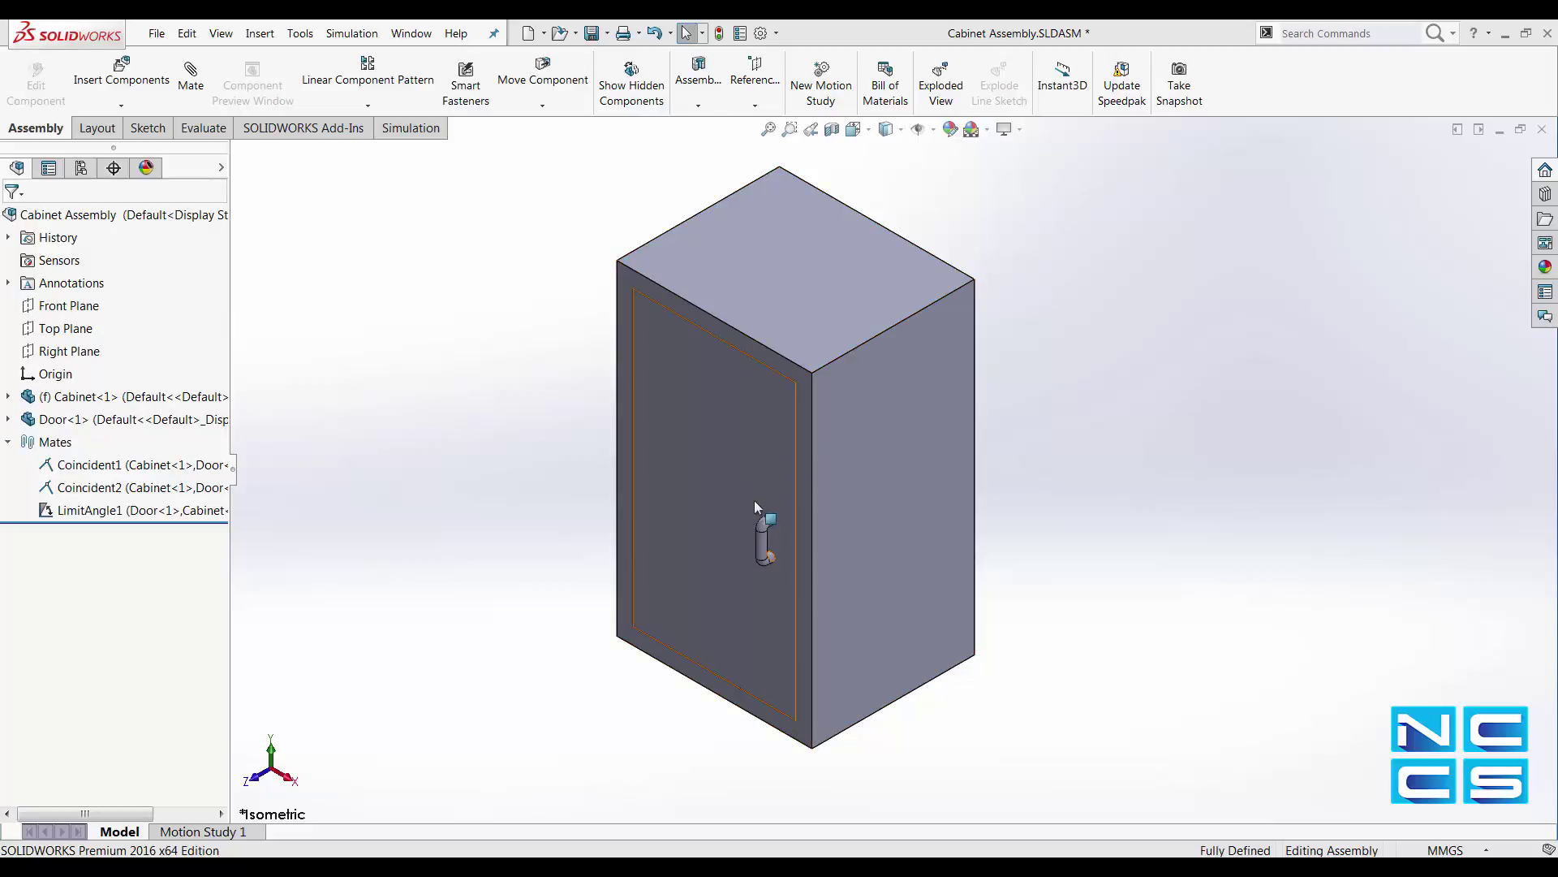
Swing the cabinet door open and shut to check its range of motion.
drag(753, 500, 408, 518)
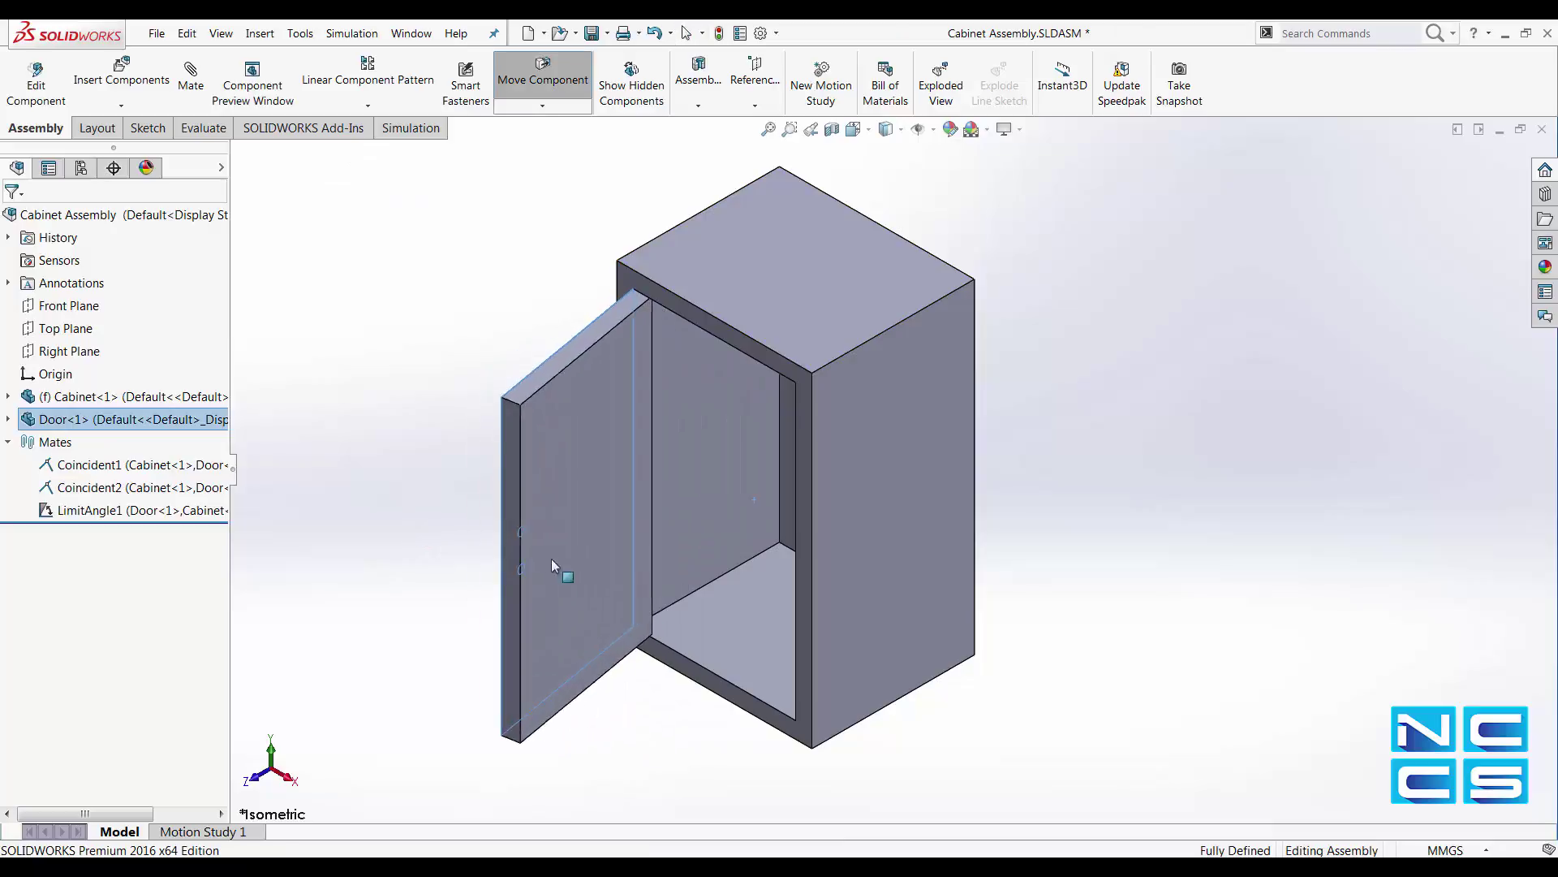
drag(551, 560, 893, 581)
key(Escape)
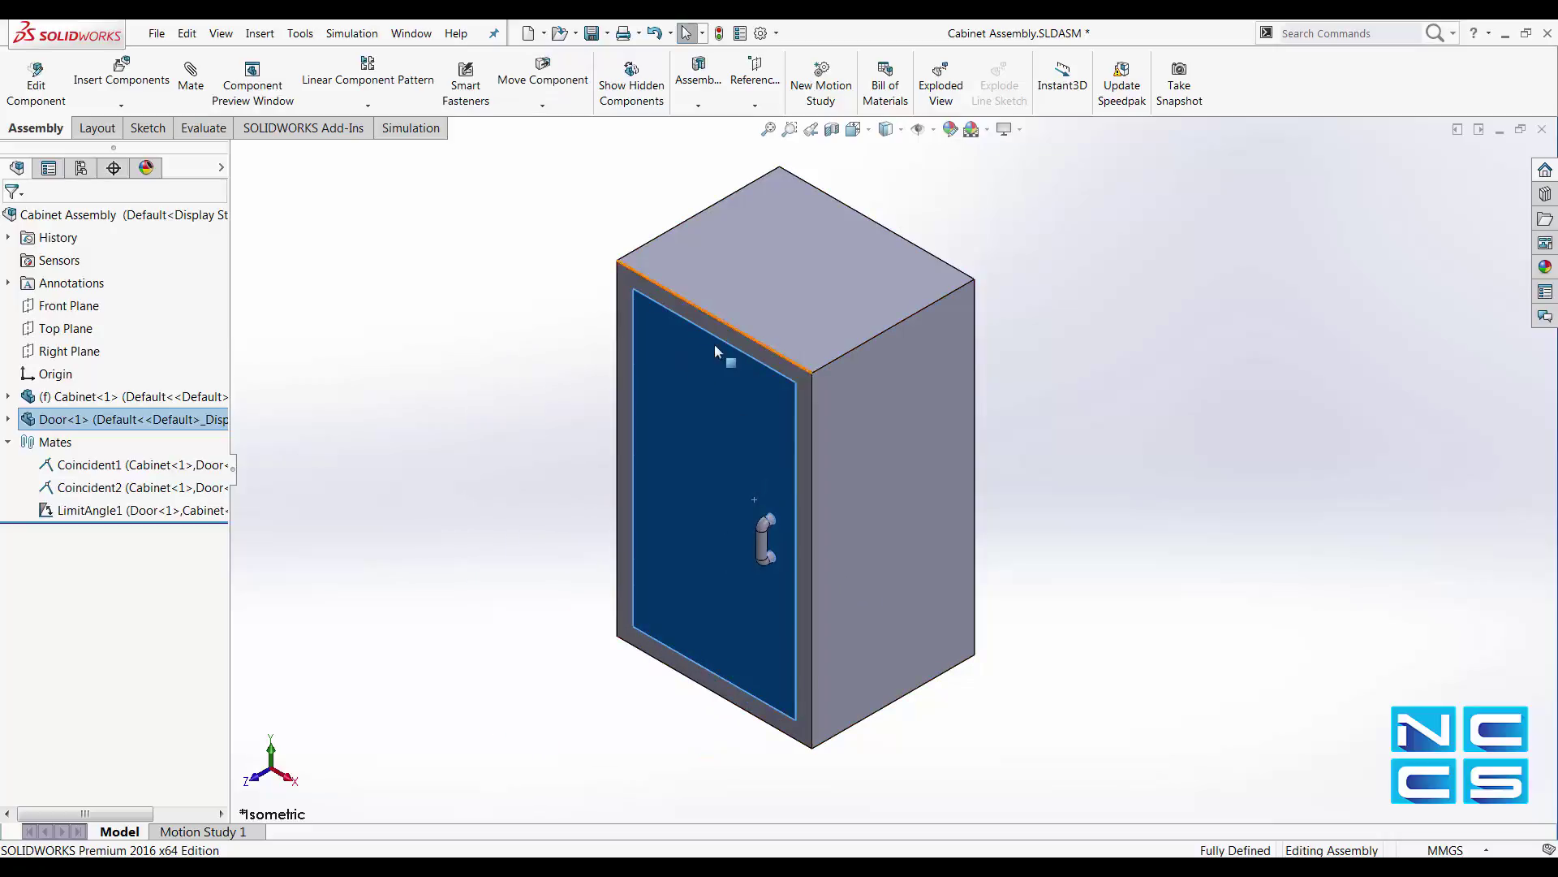
click(498, 365)
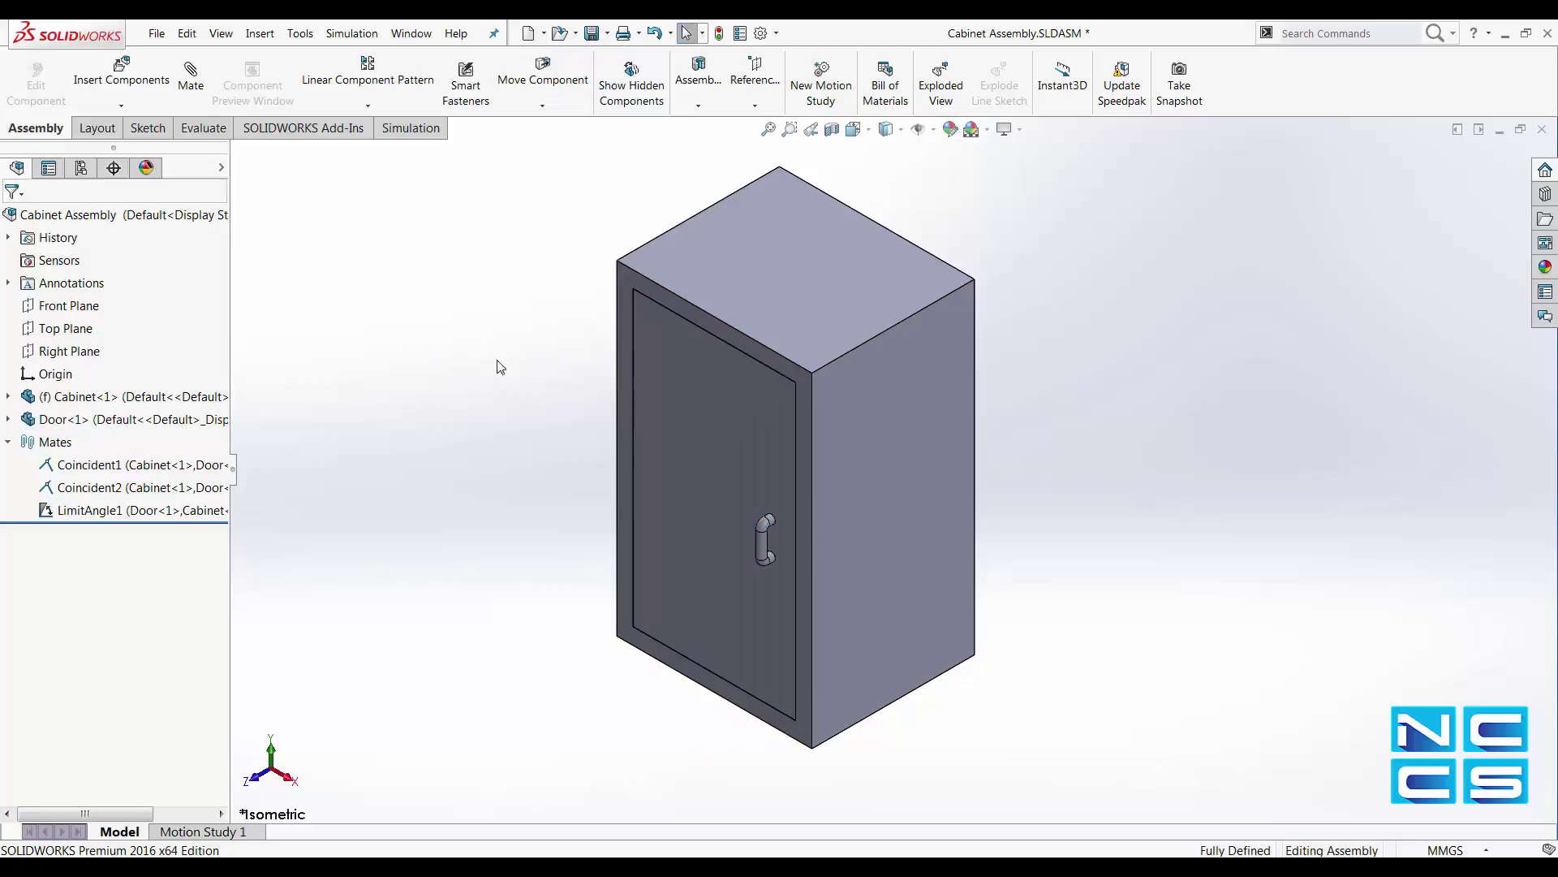
drag(762, 460, 810, 562)
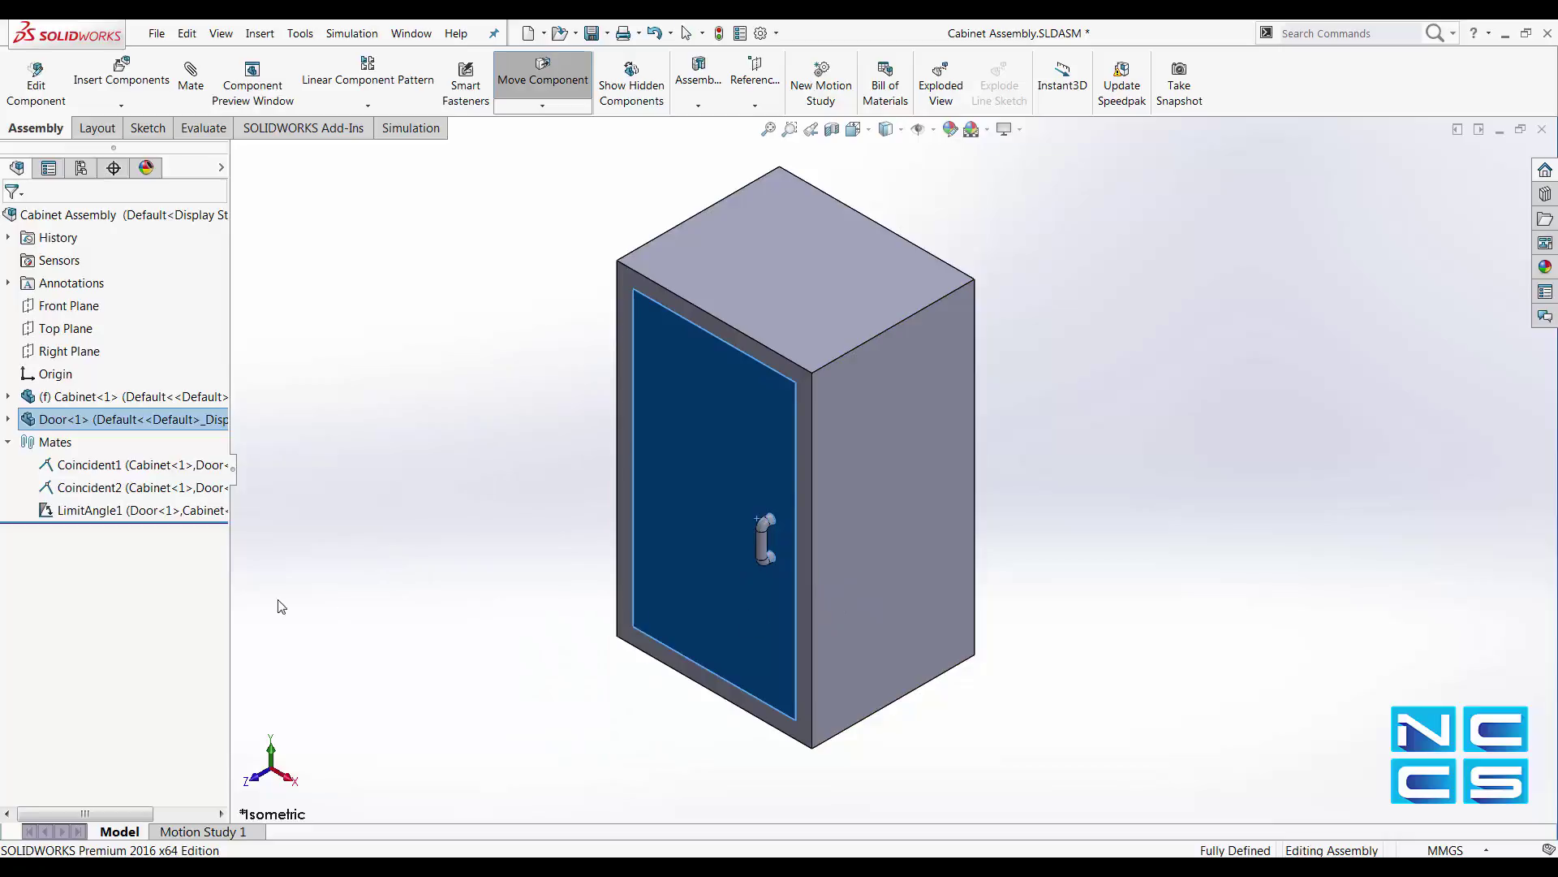
Suppress the door's existing limit angle mate, swing the door freely and leave it partly open.
right_click(118, 510)
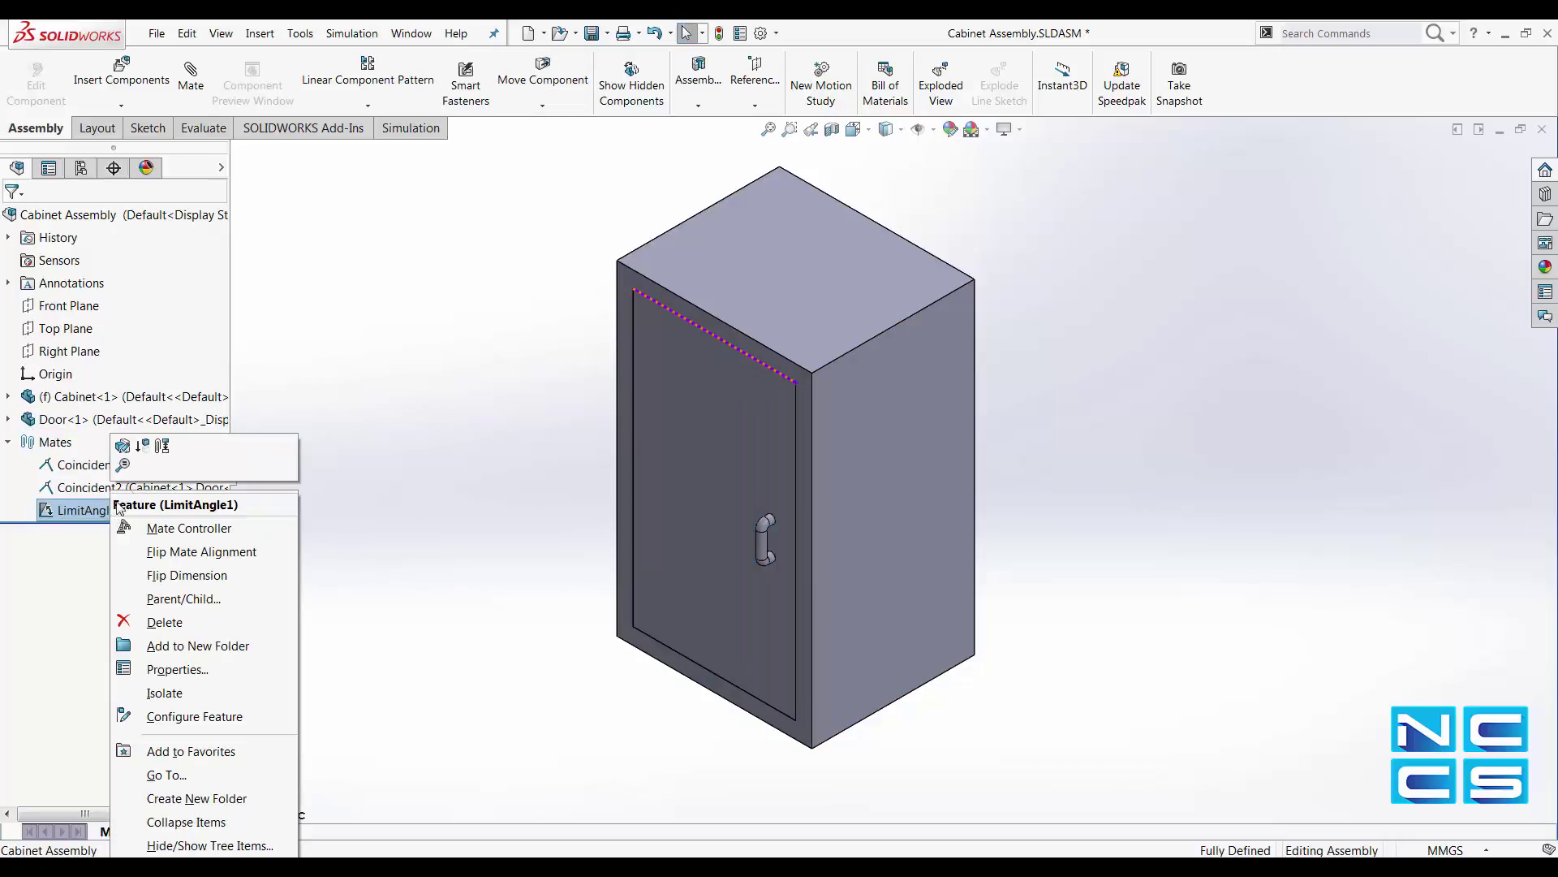
click(142, 448)
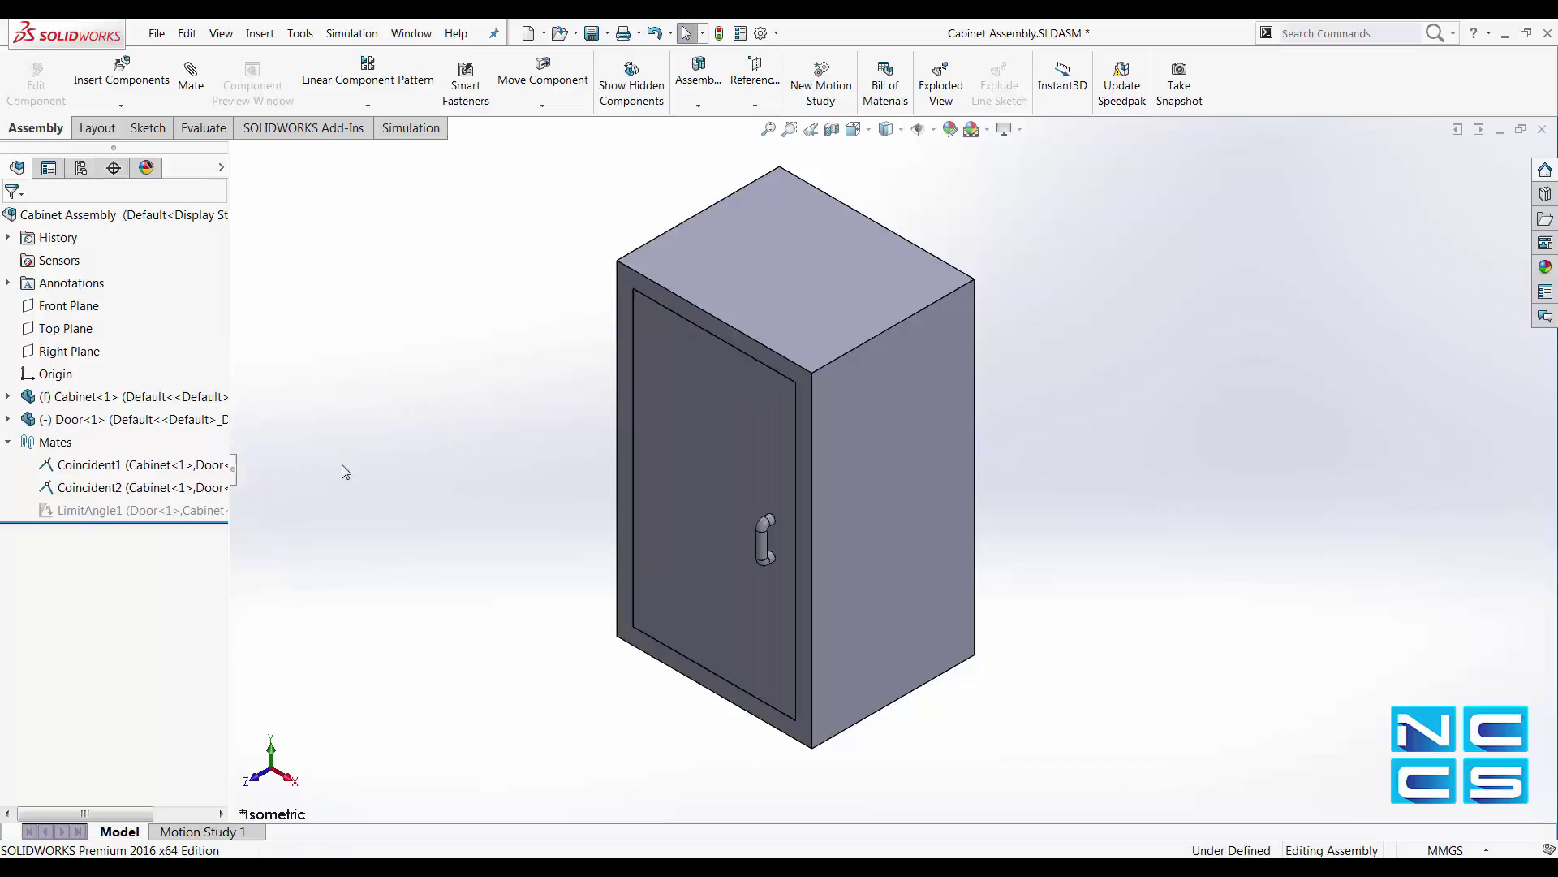
drag(748, 482, 386, 554)
key(Escape)
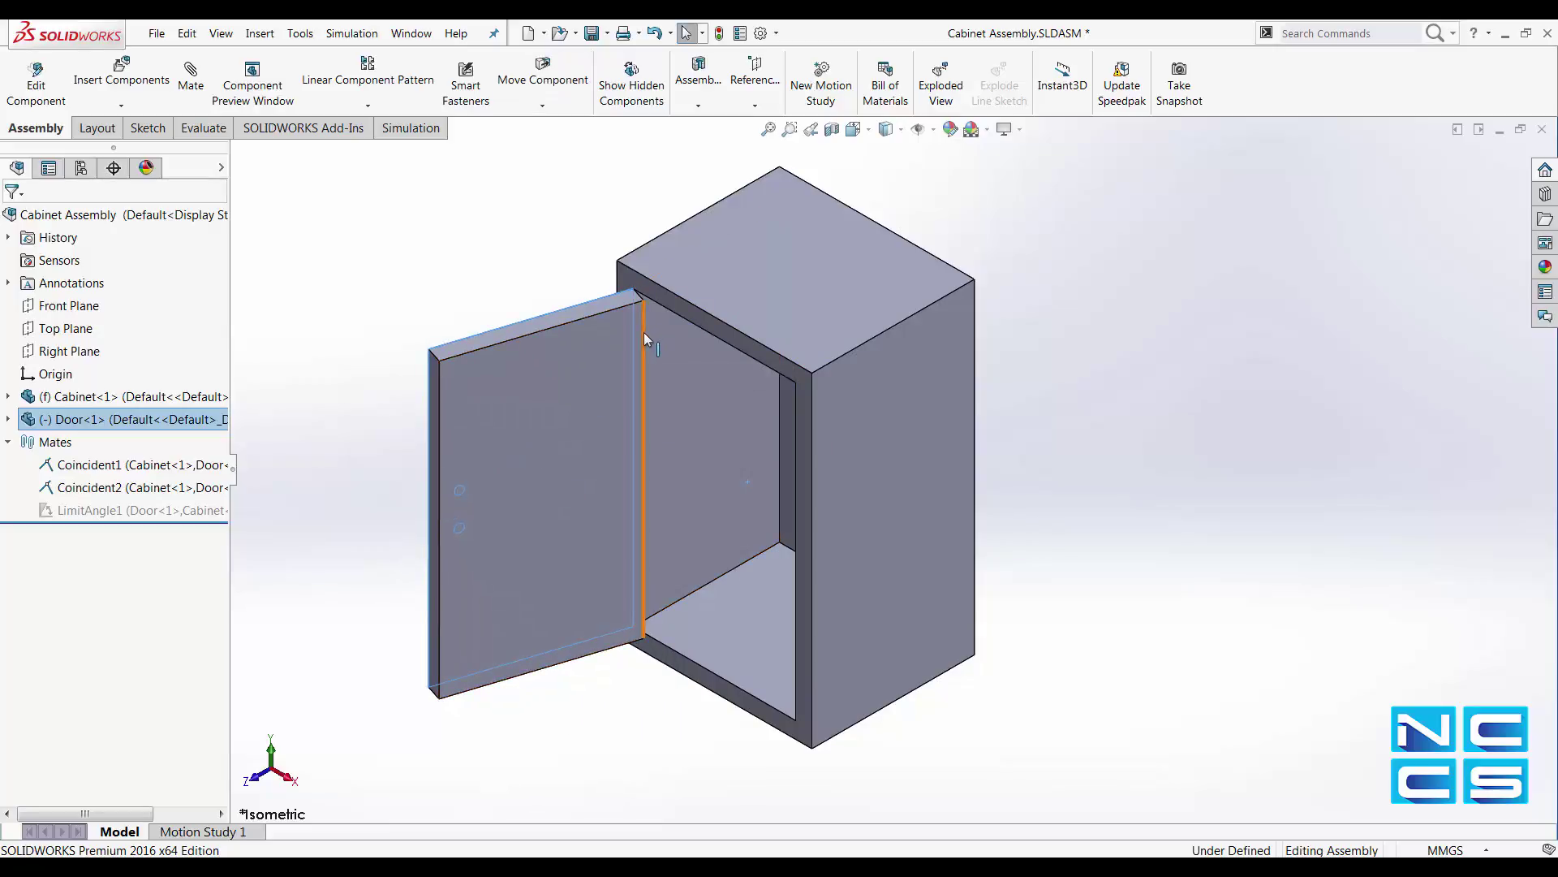
drag(435, 510, 488, 520)
key(Escape)
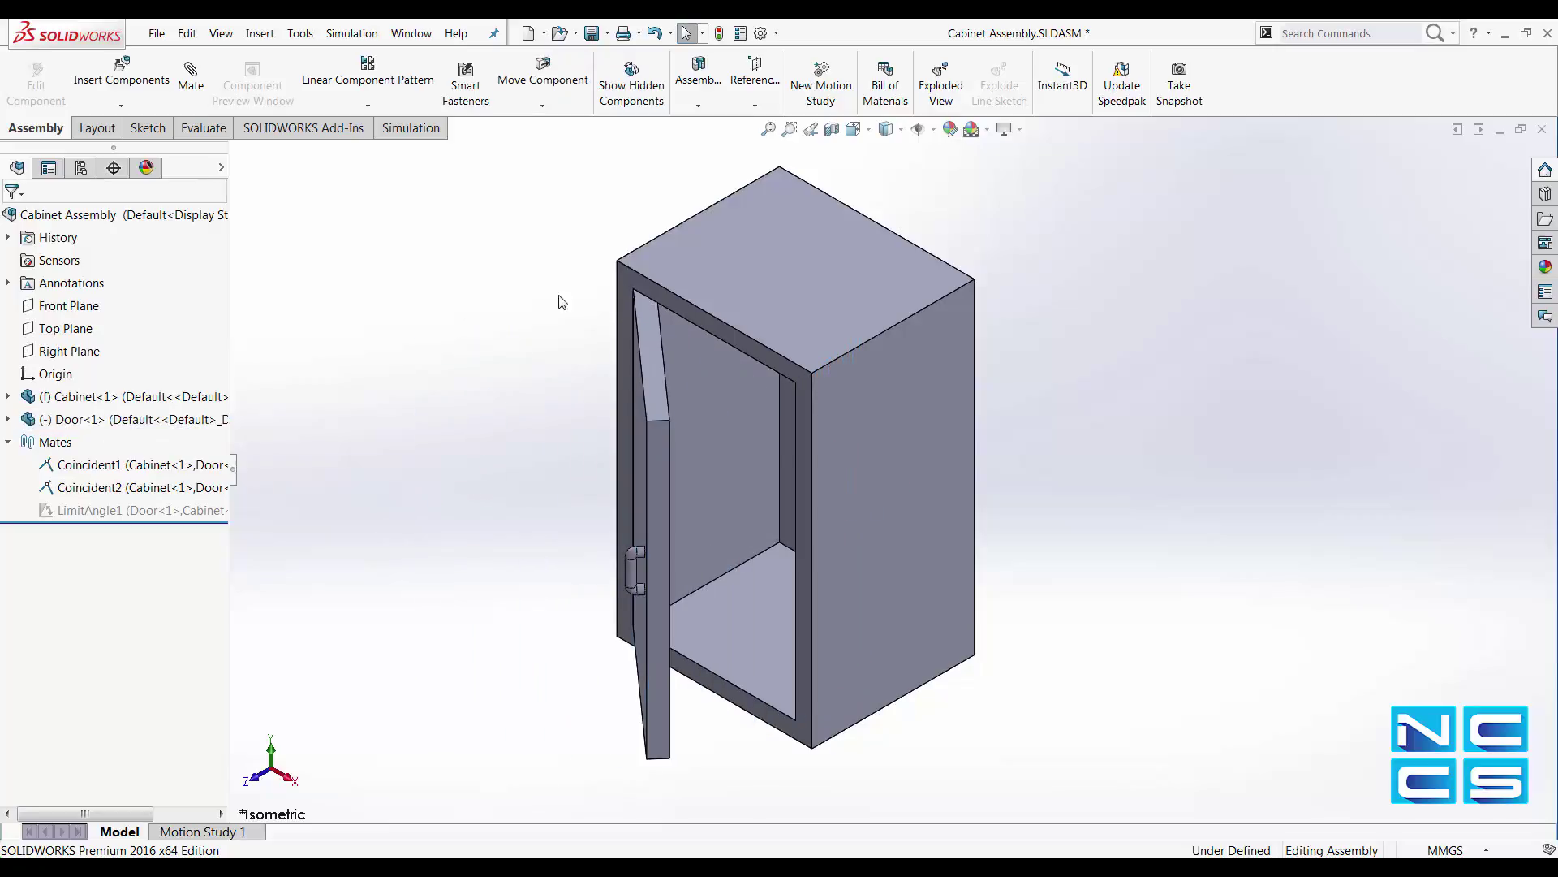
Start an advanced limit angle mate between the door's top front edge and the top edge of the cabinet opening.
click(195, 81)
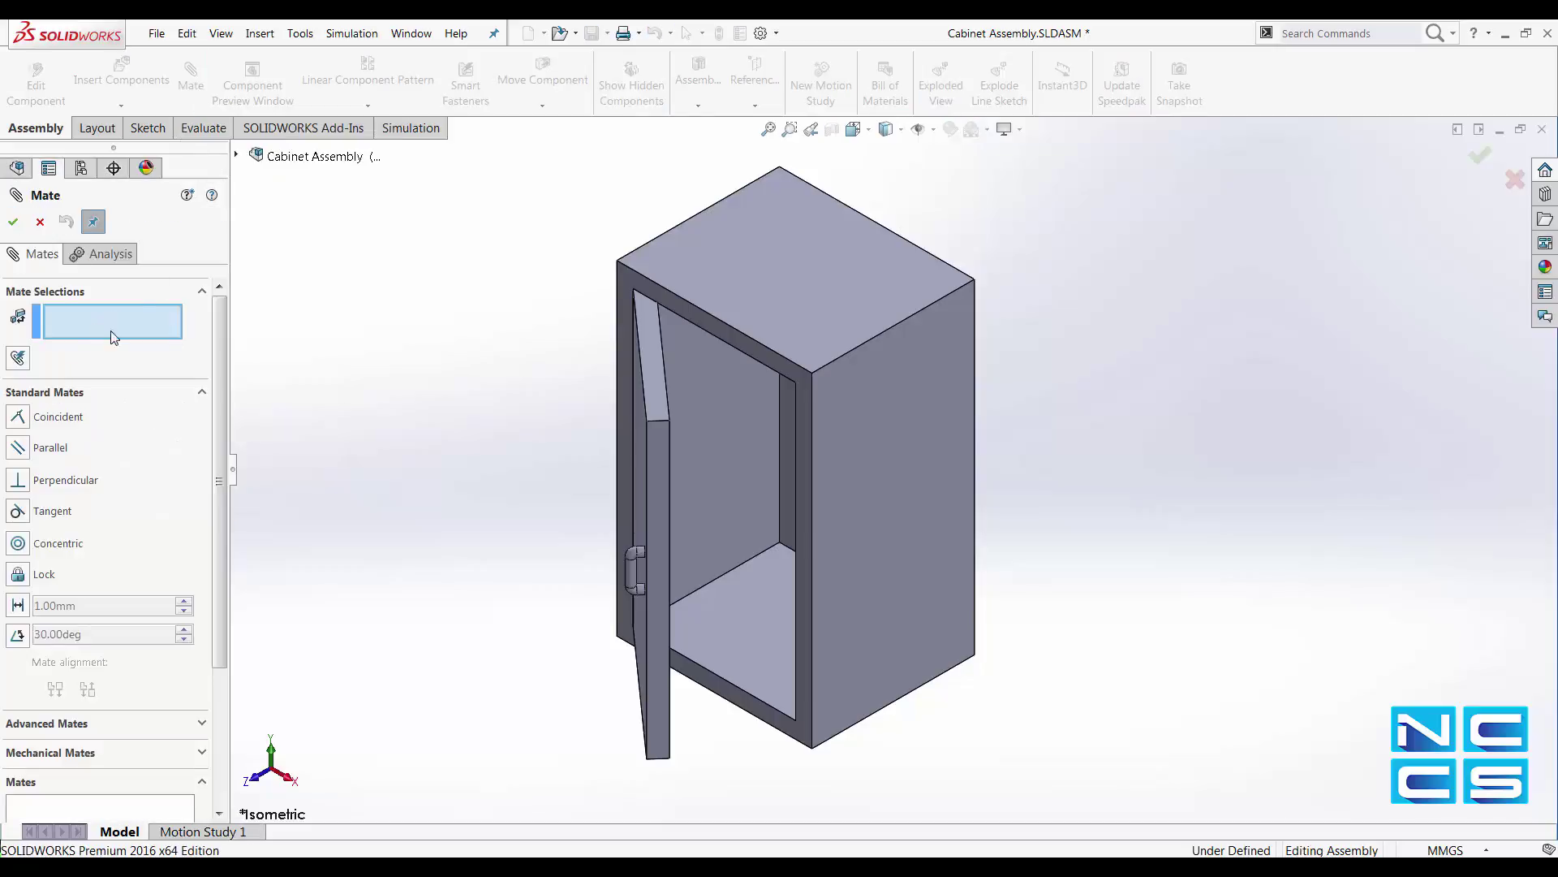
scroll(578, 382, down, 2)
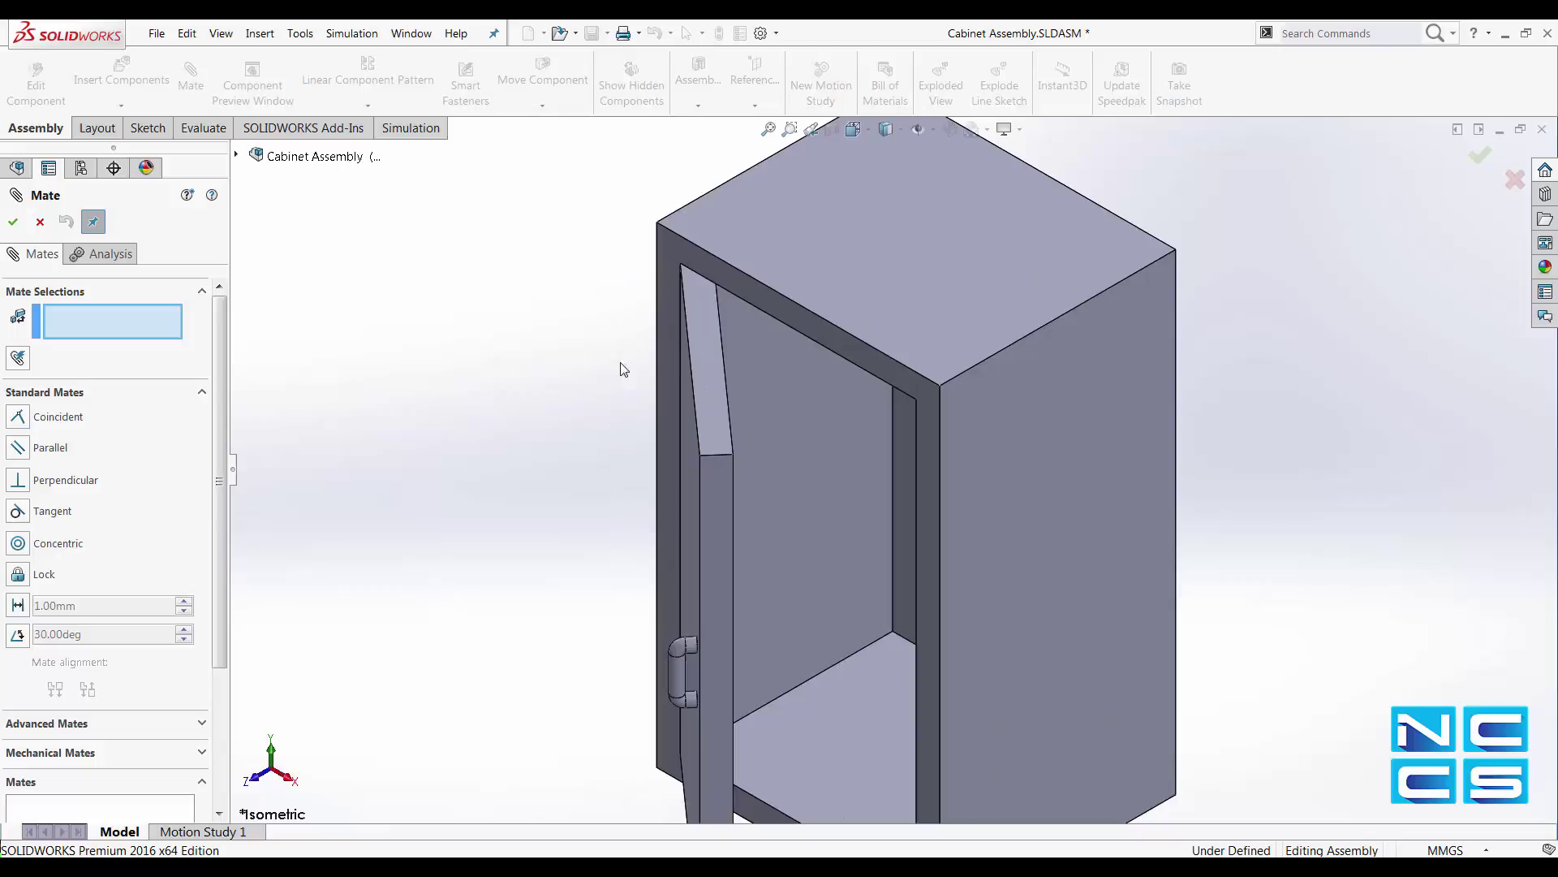
click(693, 384)
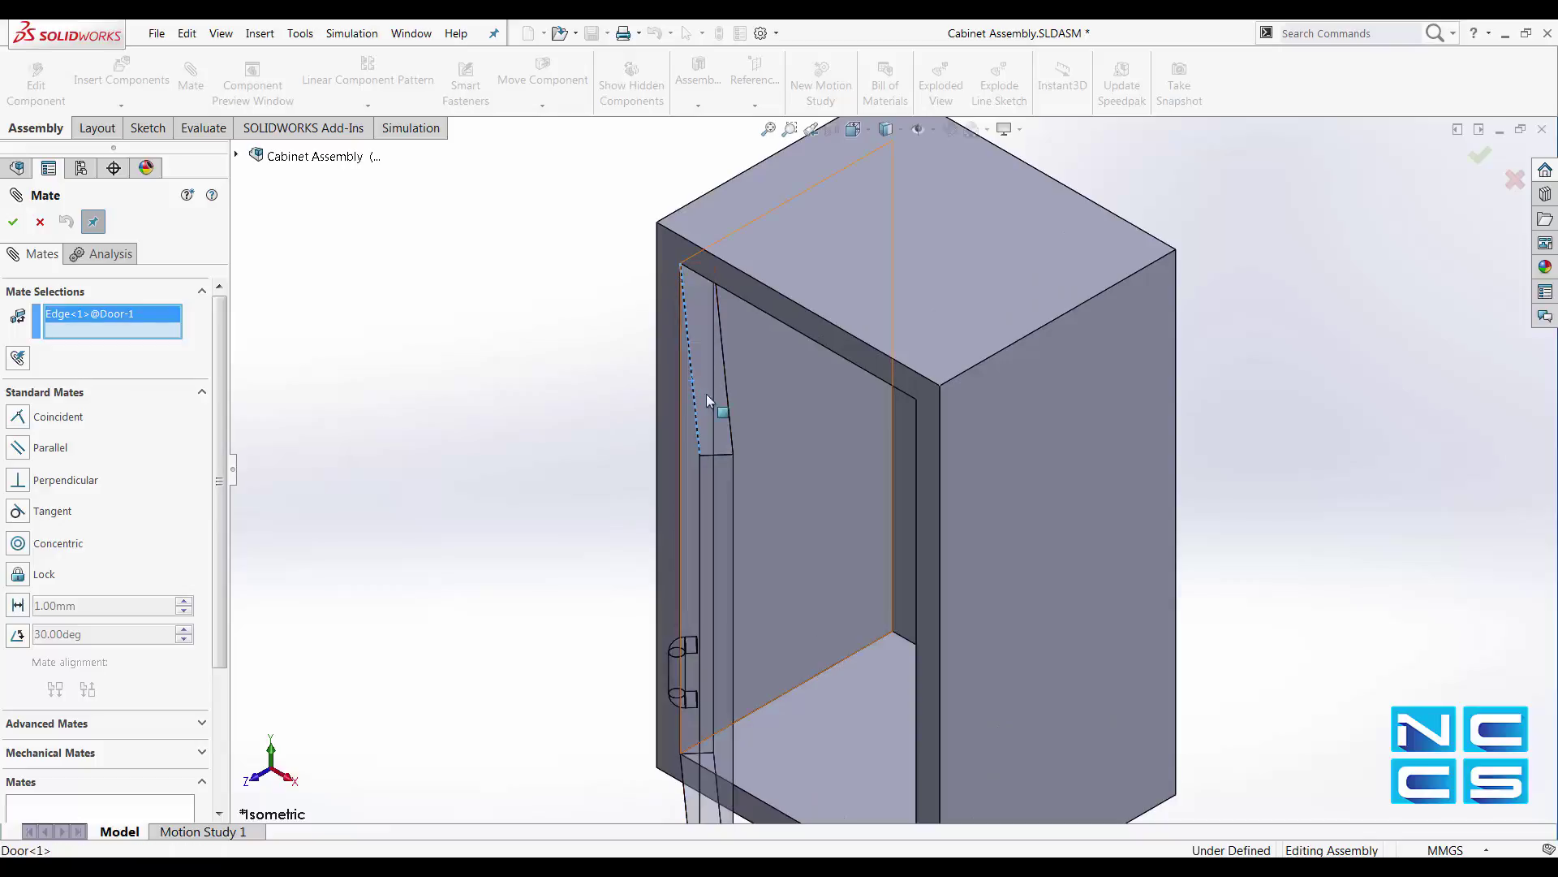
click(844, 364)
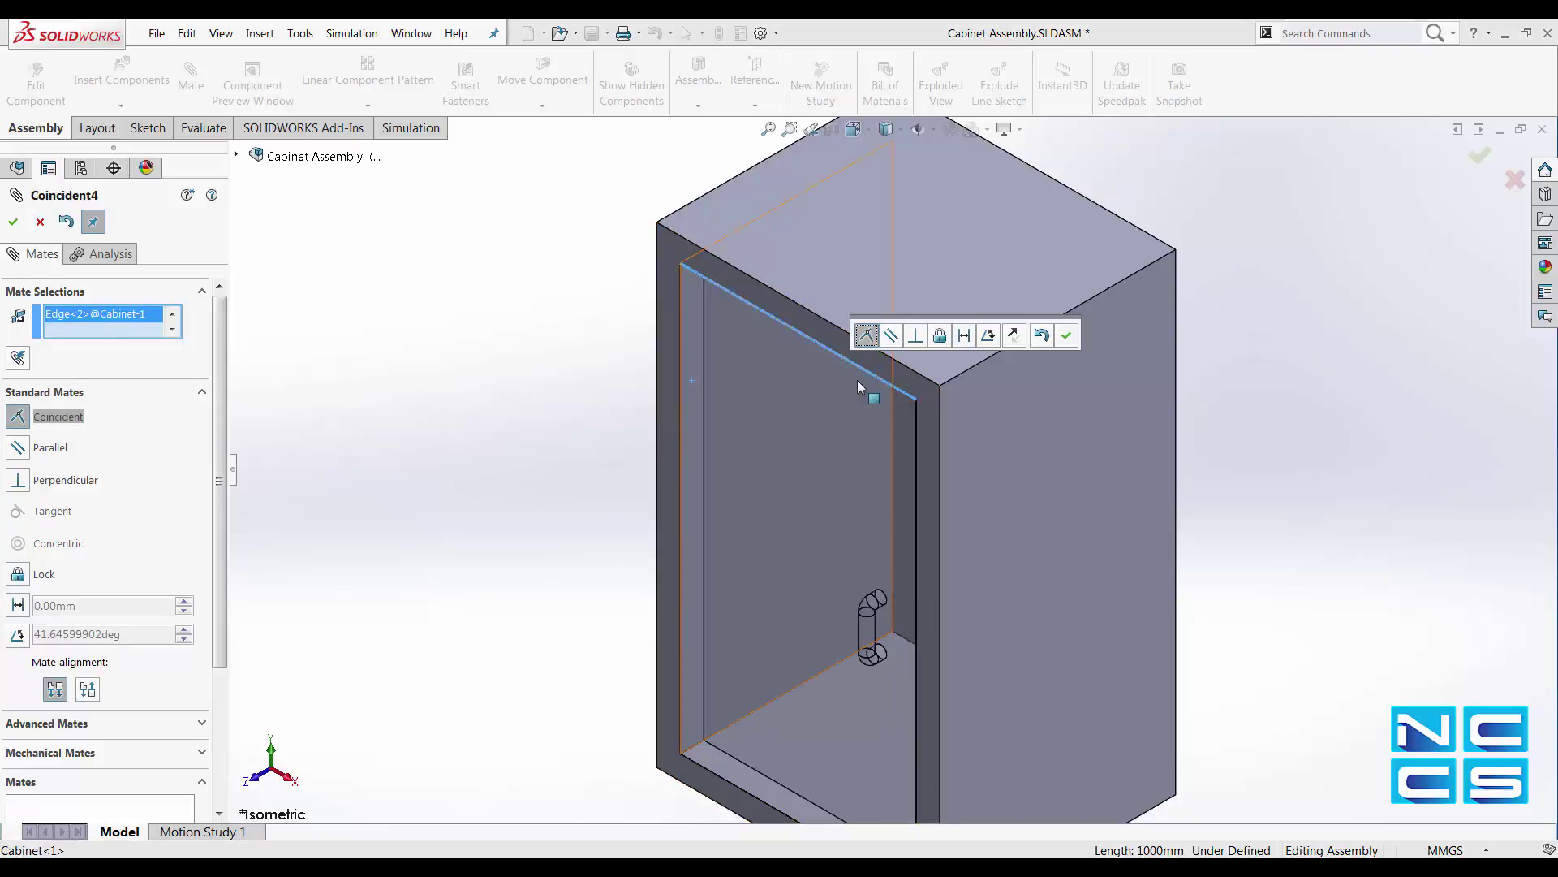
drag(218, 462, 219, 506)
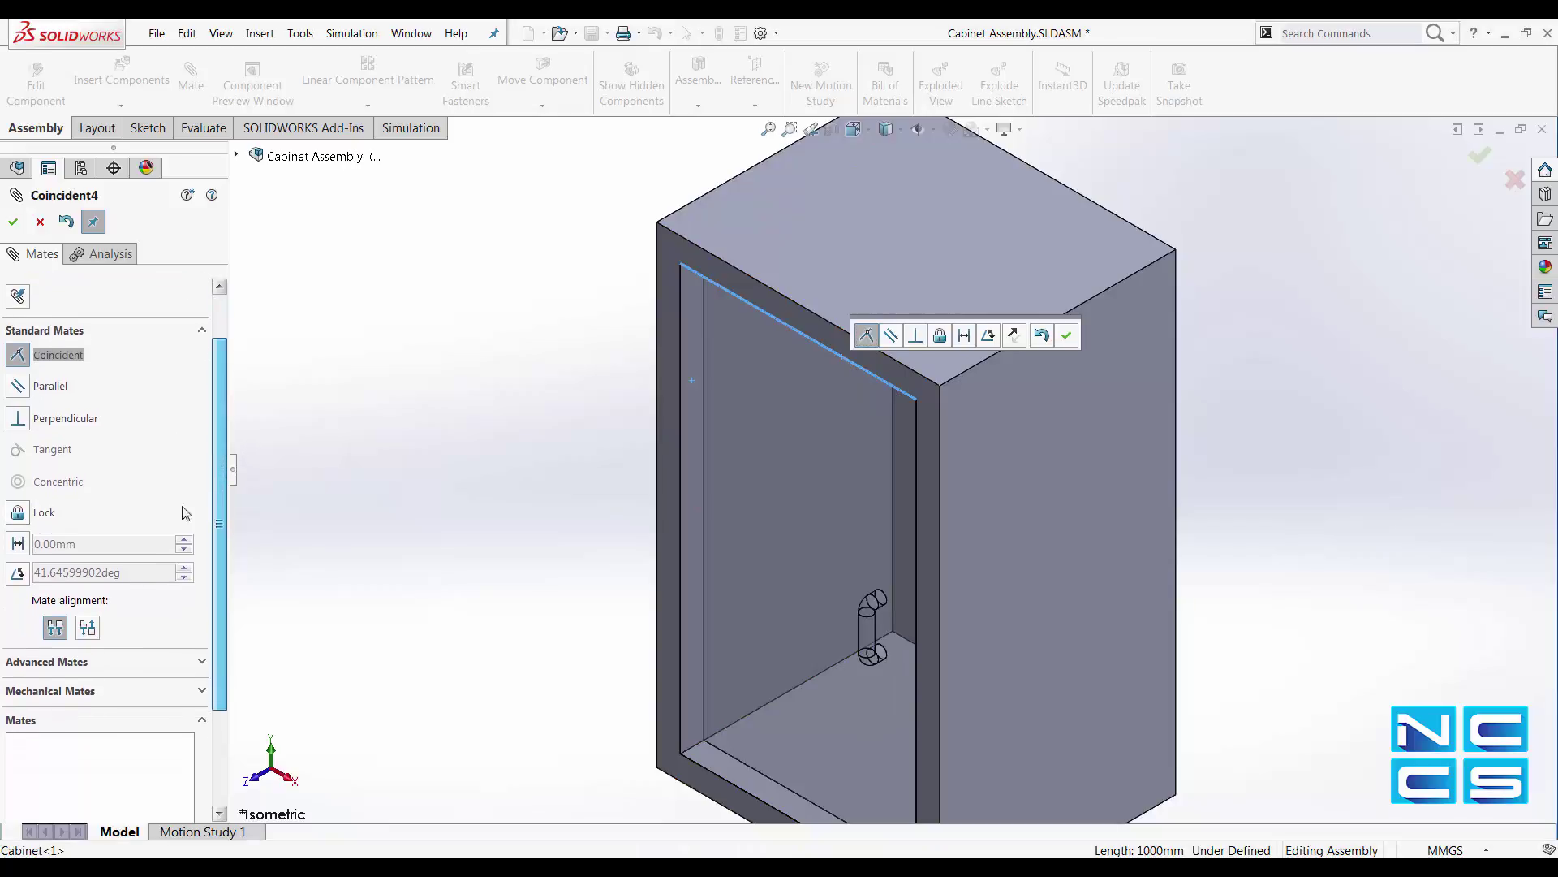
click(17, 573)
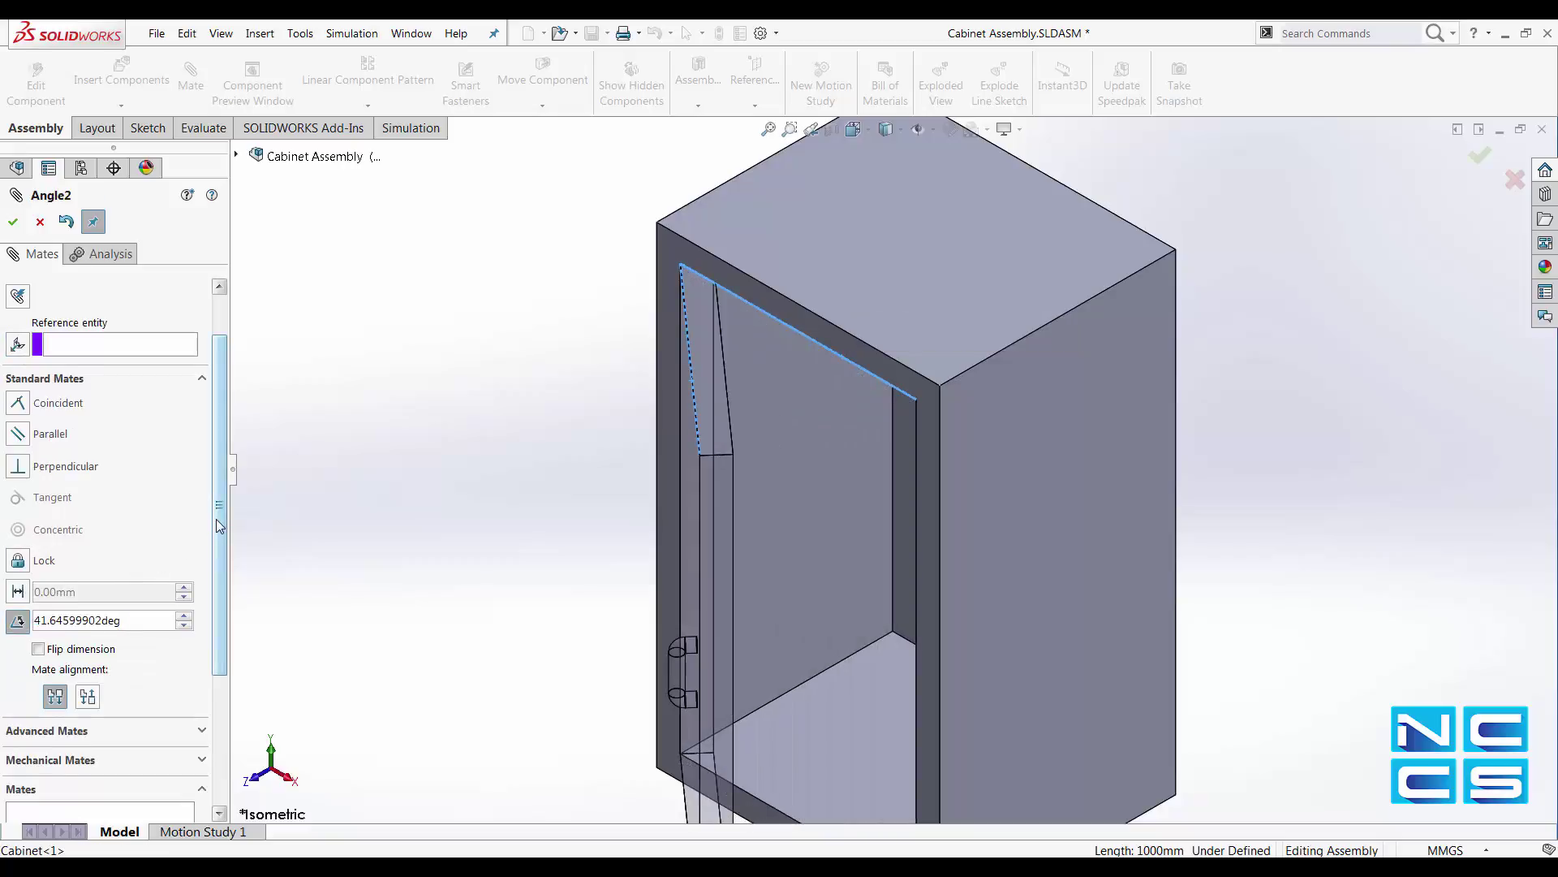
drag(216, 519, 221, 655)
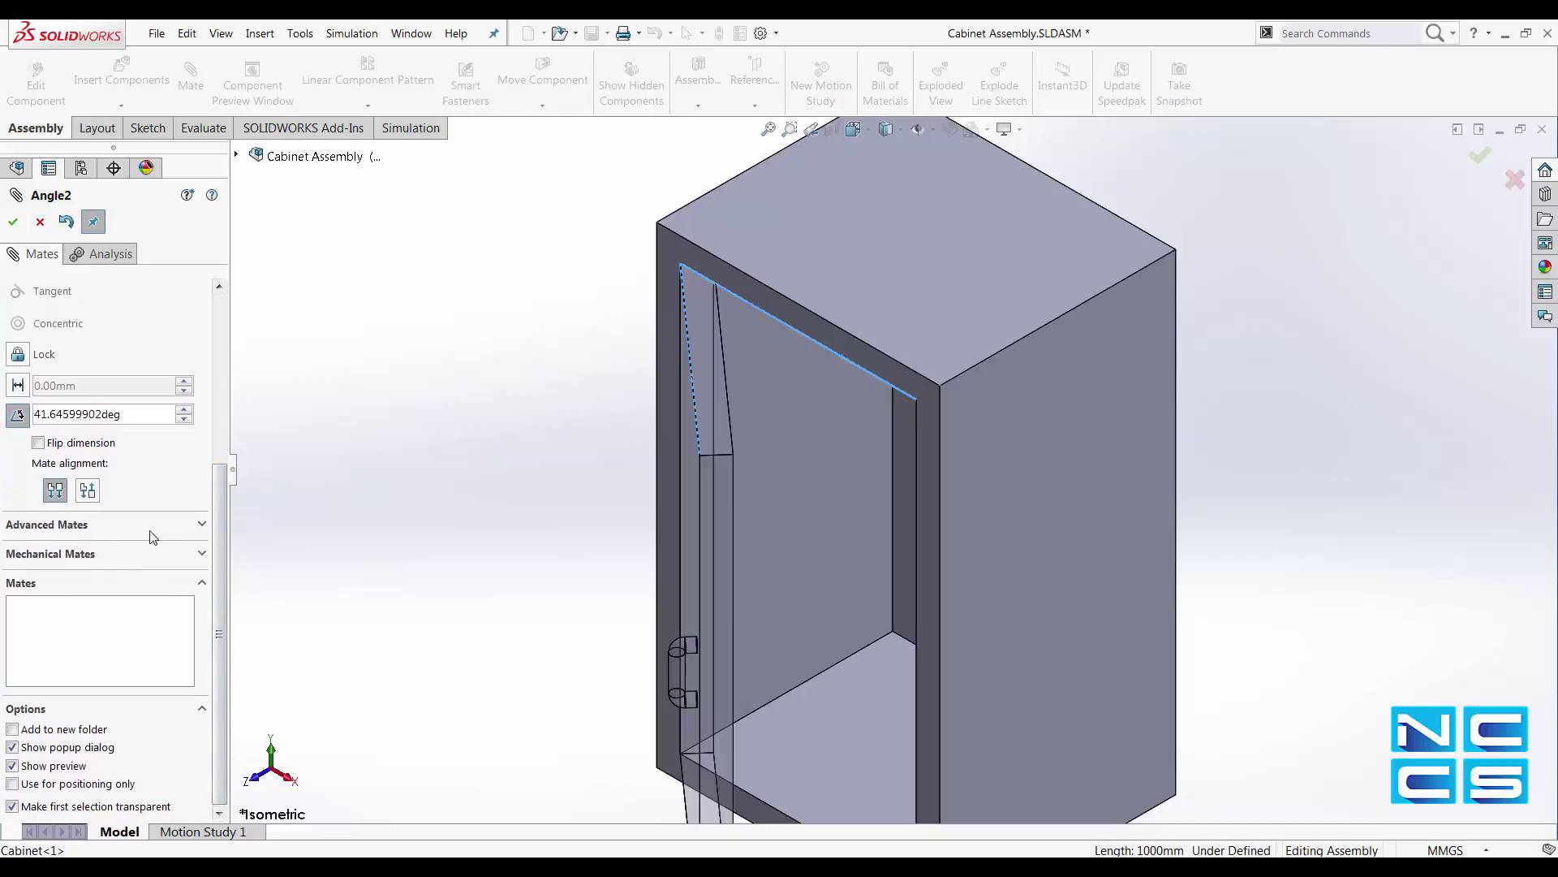
click(192, 532)
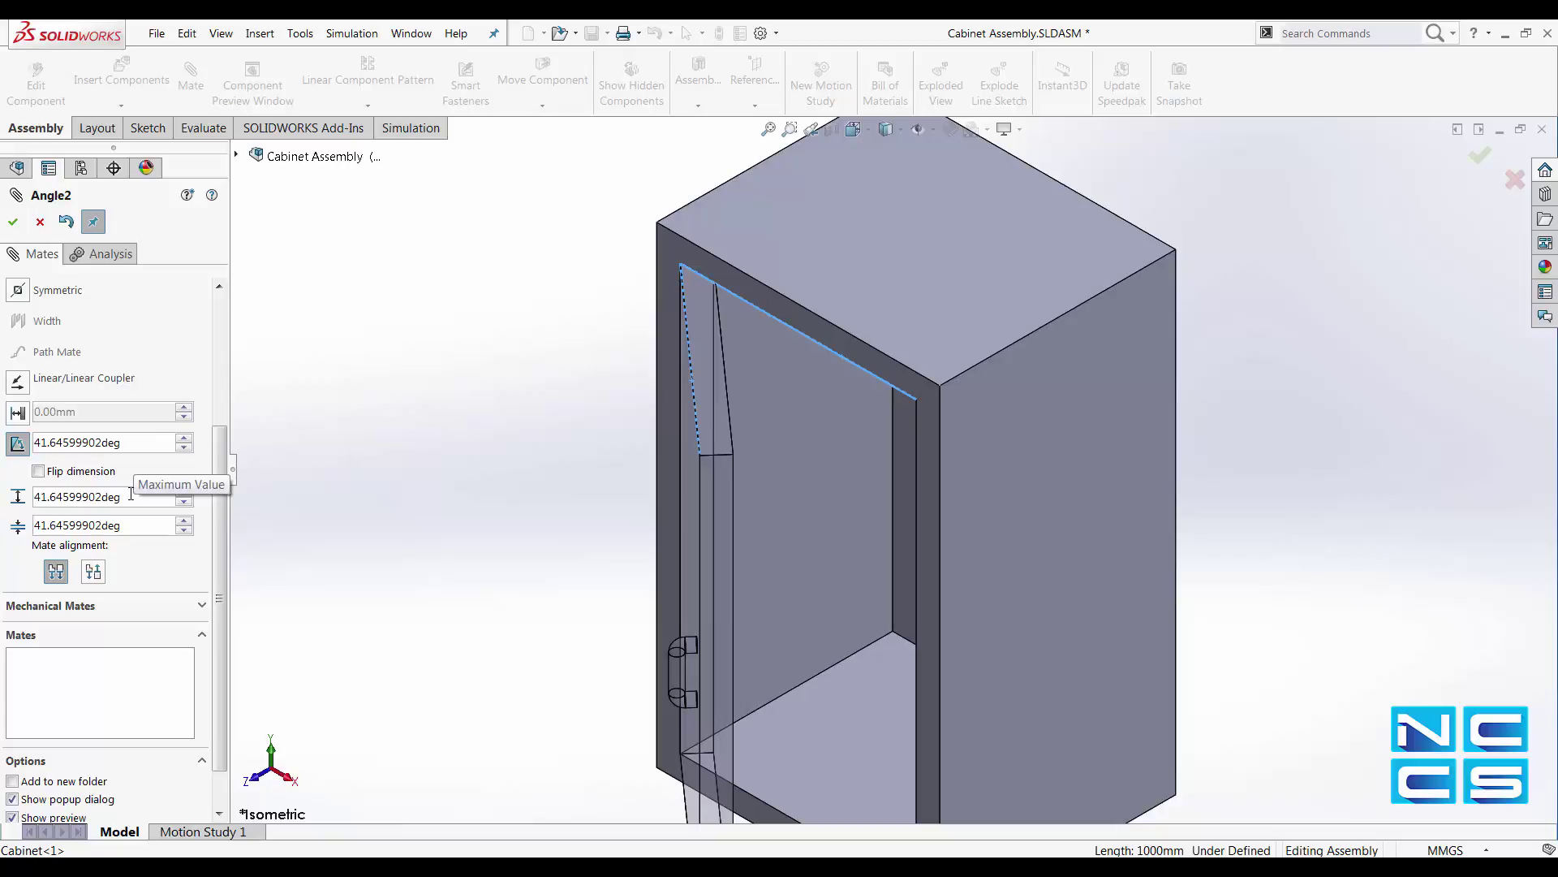
Set the limit angle mate's maximum to 90 degrees and minimum to 0 degrees, and accept the mate.
drag(128, 500, 3, 500)
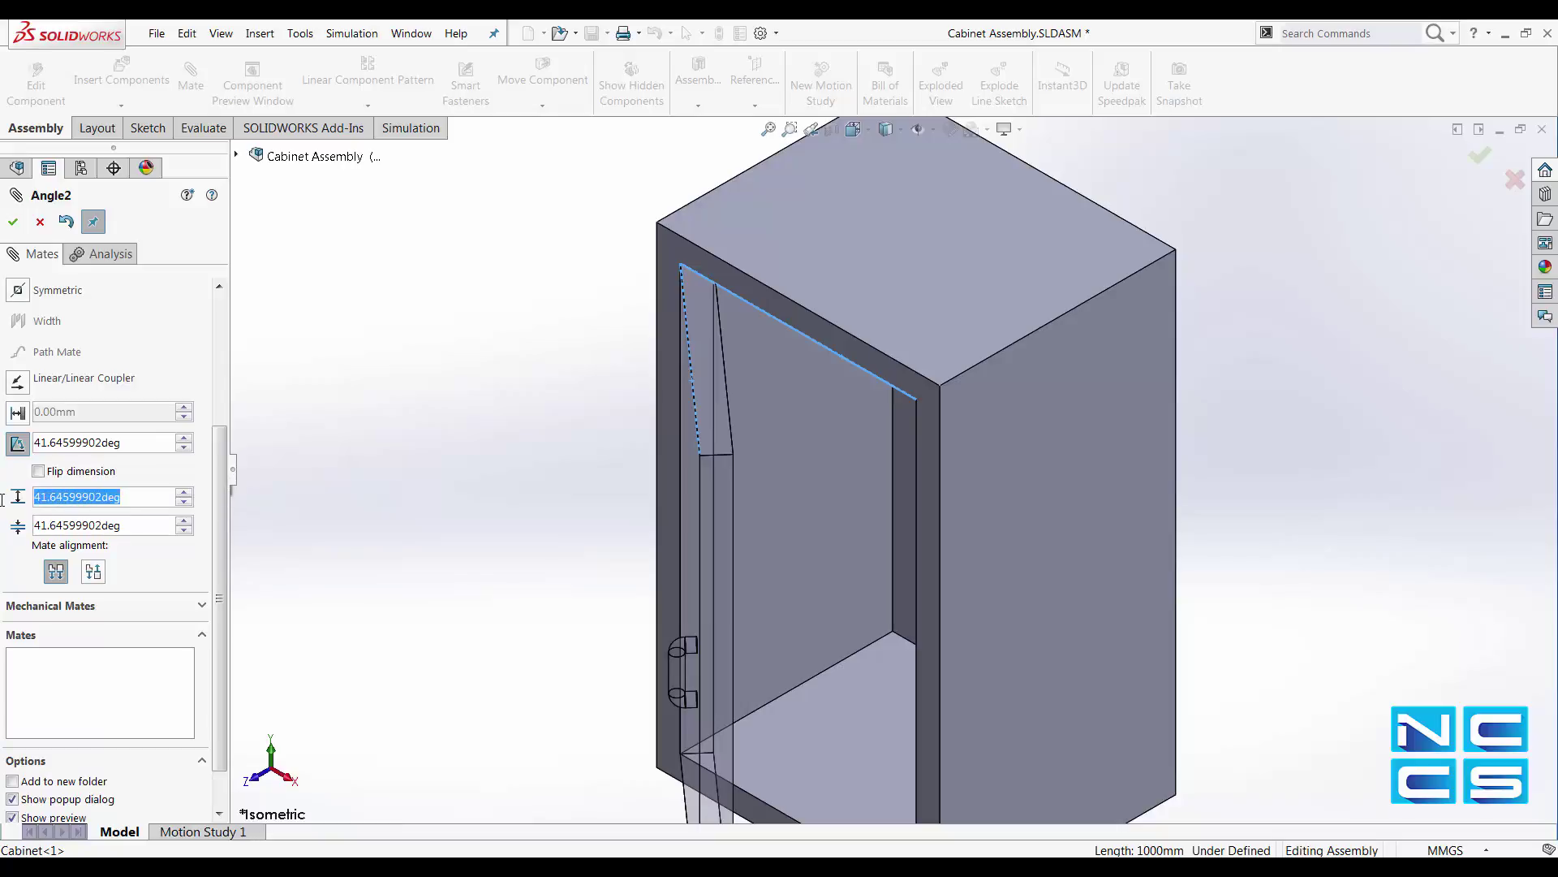
text(90)
key(Return)
drag(146, 522, 3, 525)
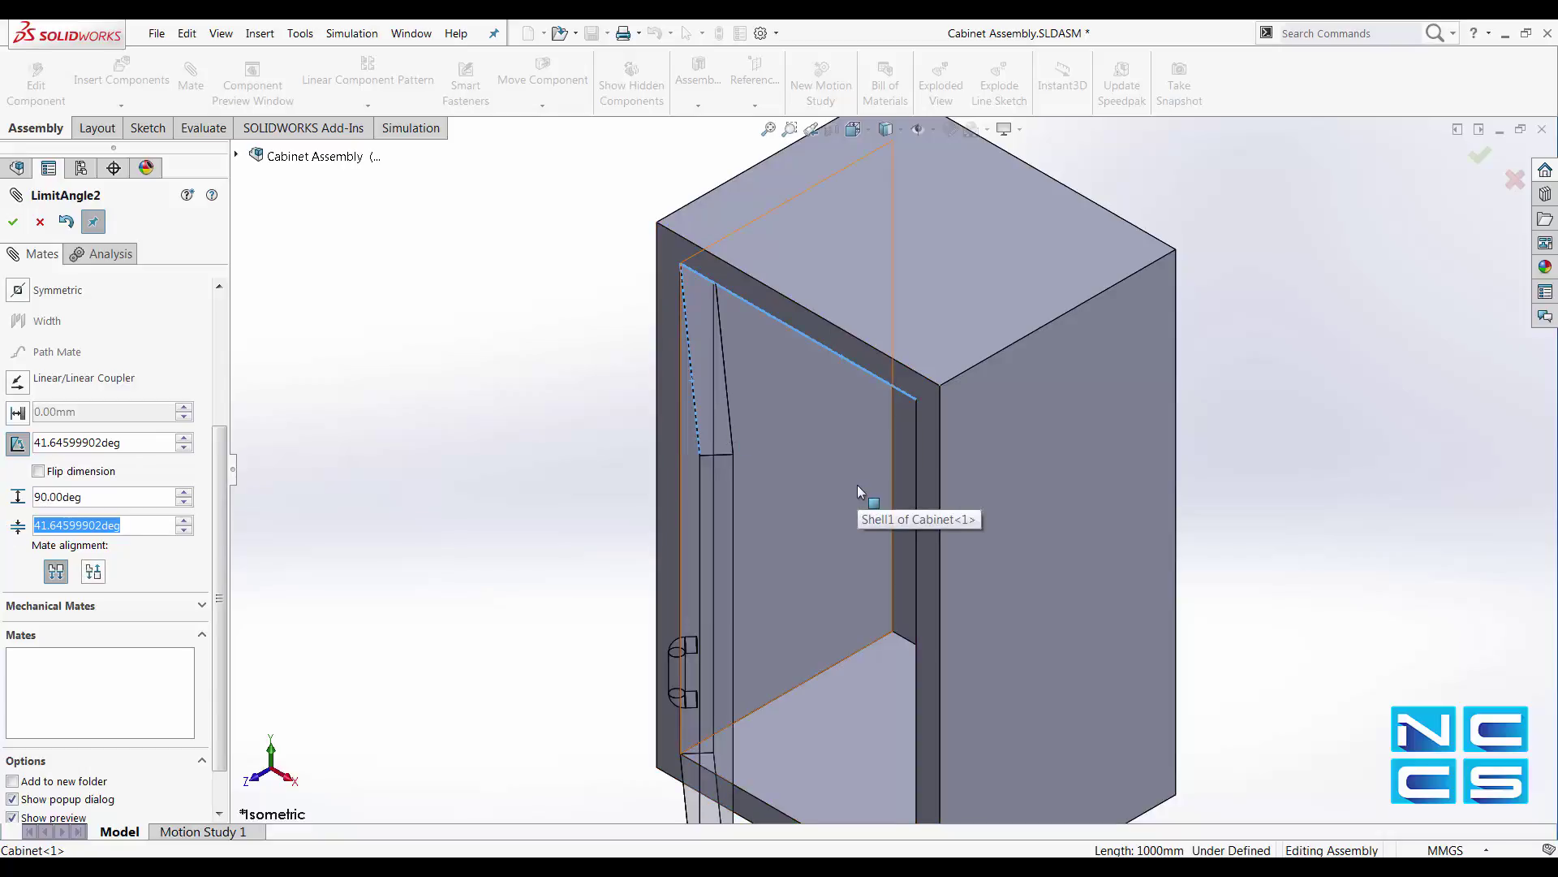
text(0)
key(Return)
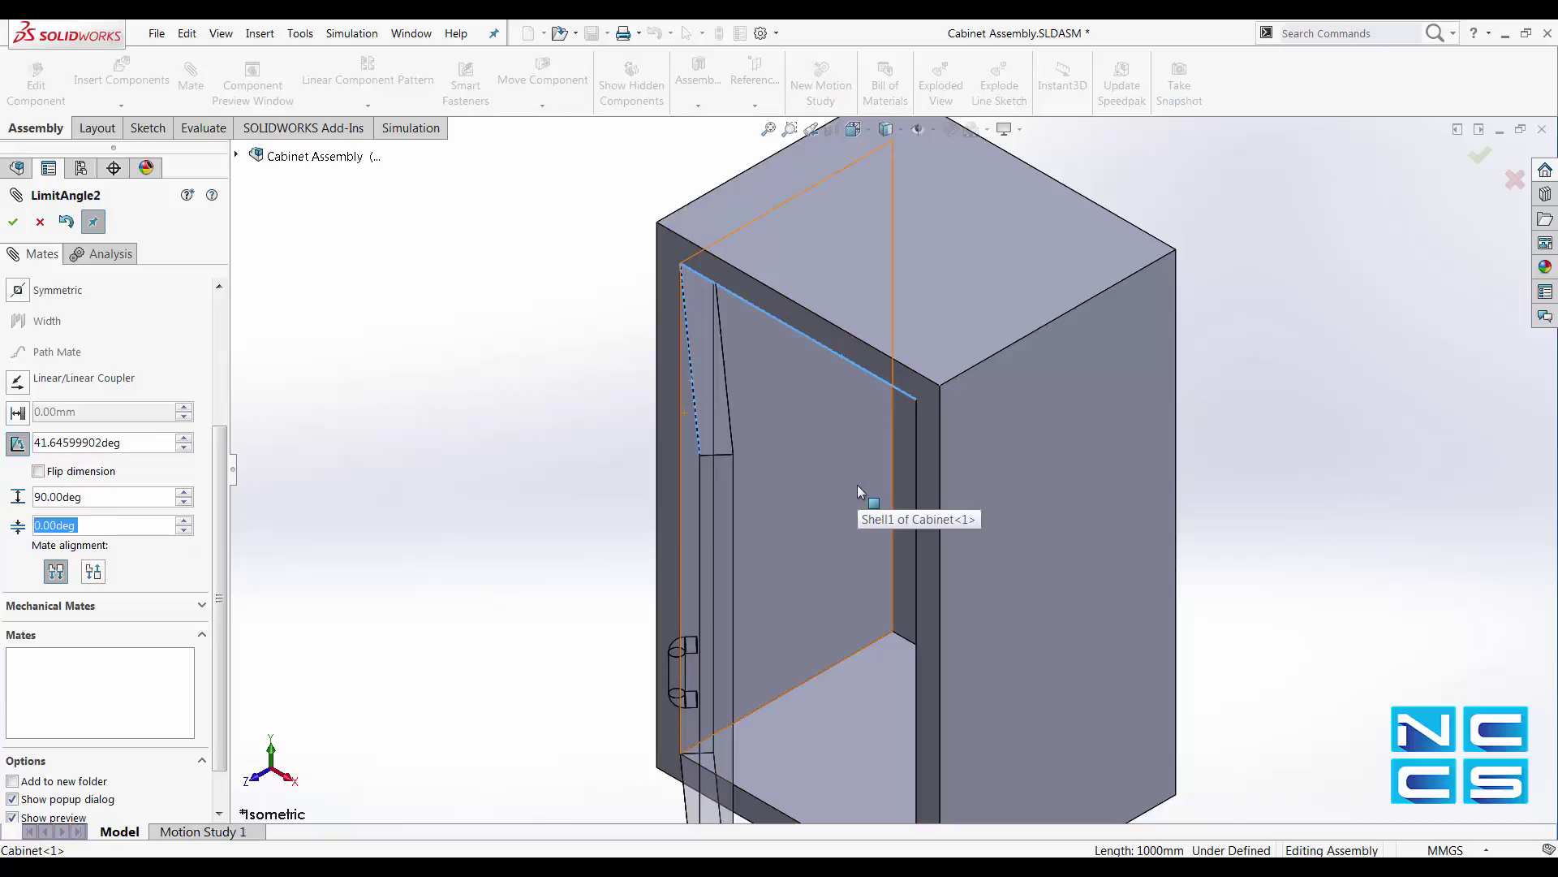
click(12, 221)
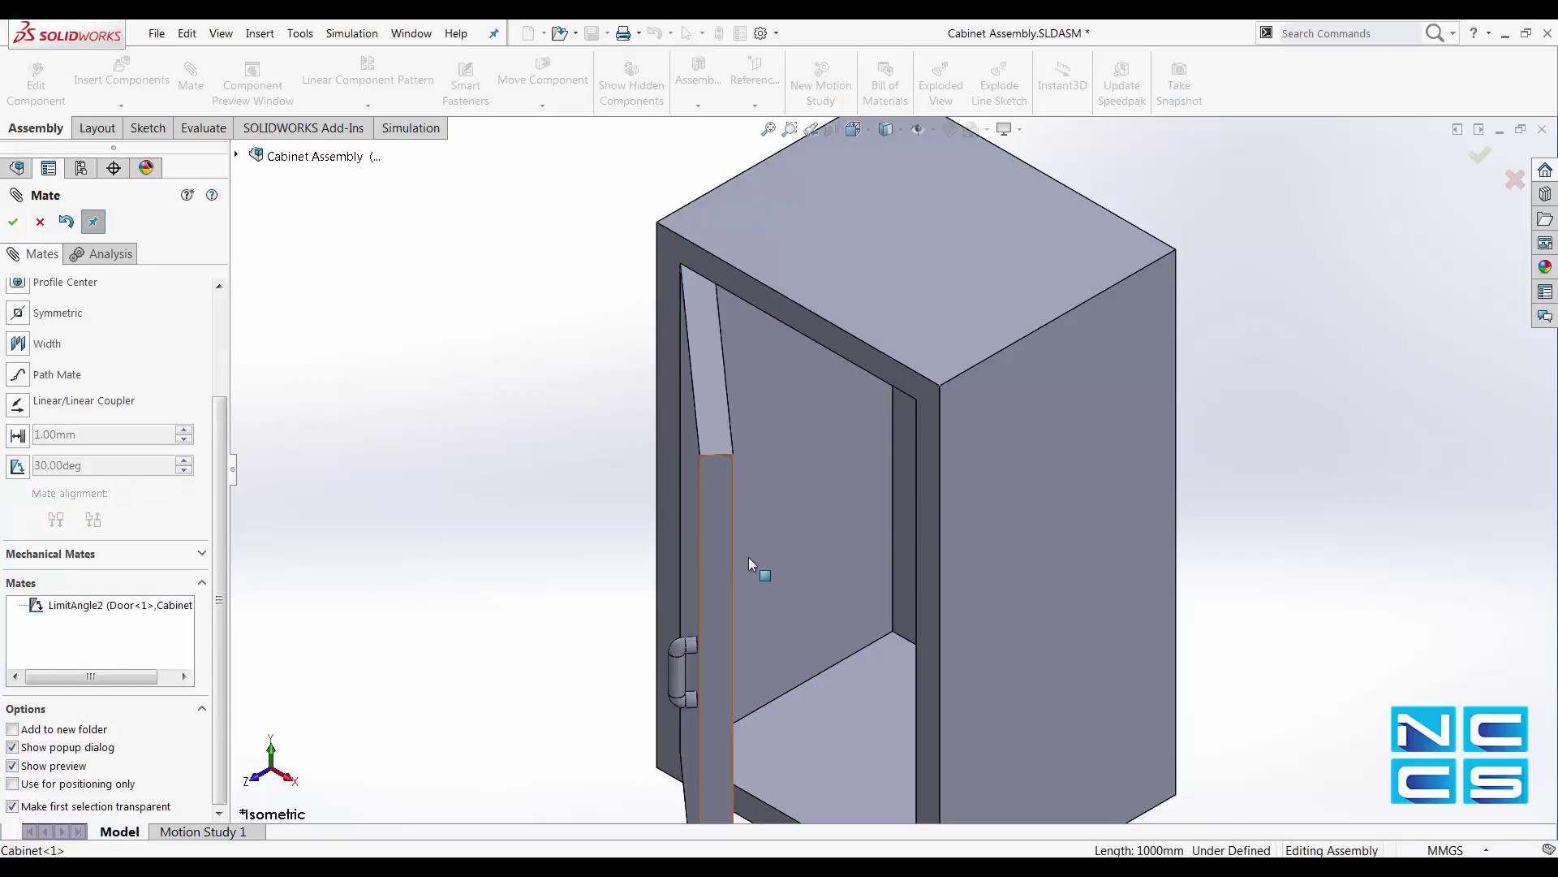
Swing the door shut to test the angle limits and finish the Mate command.
key(f)
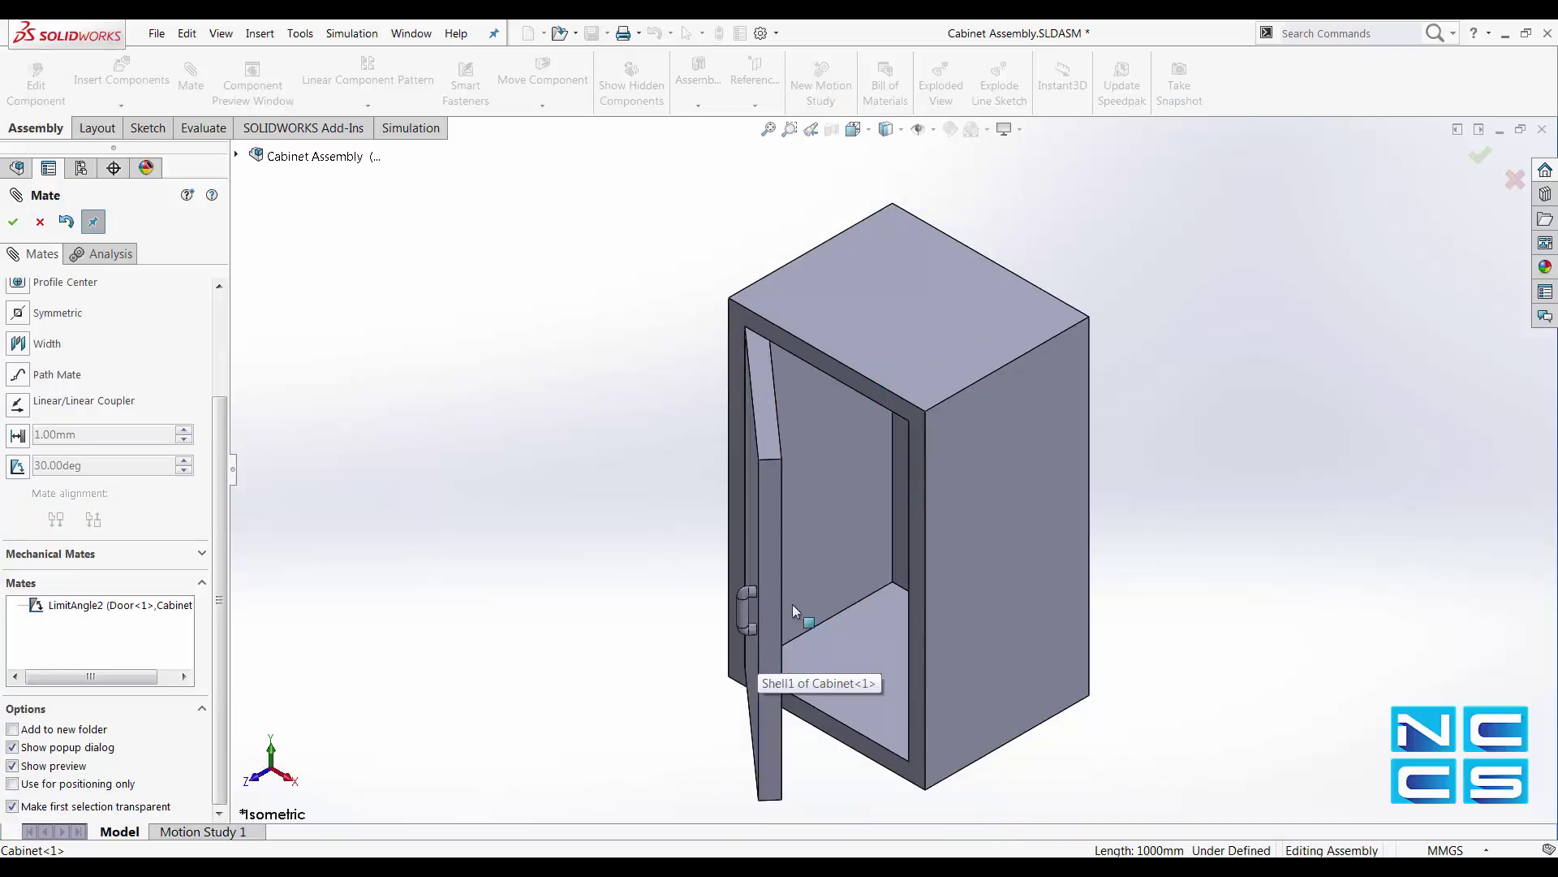
drag(771, 573, 1010, 552)
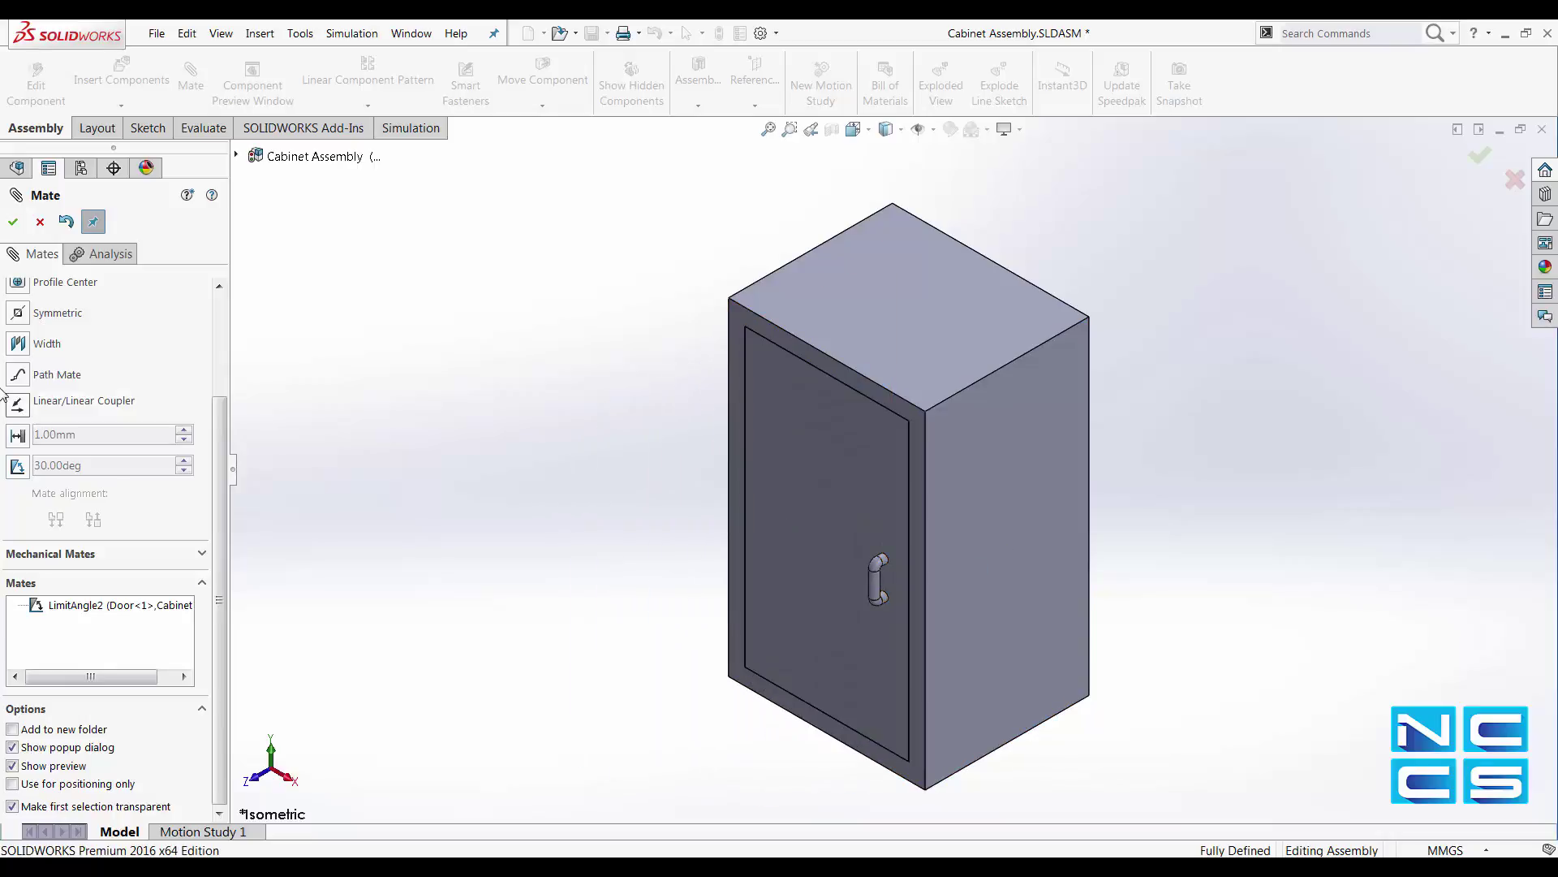
click(11, 226)
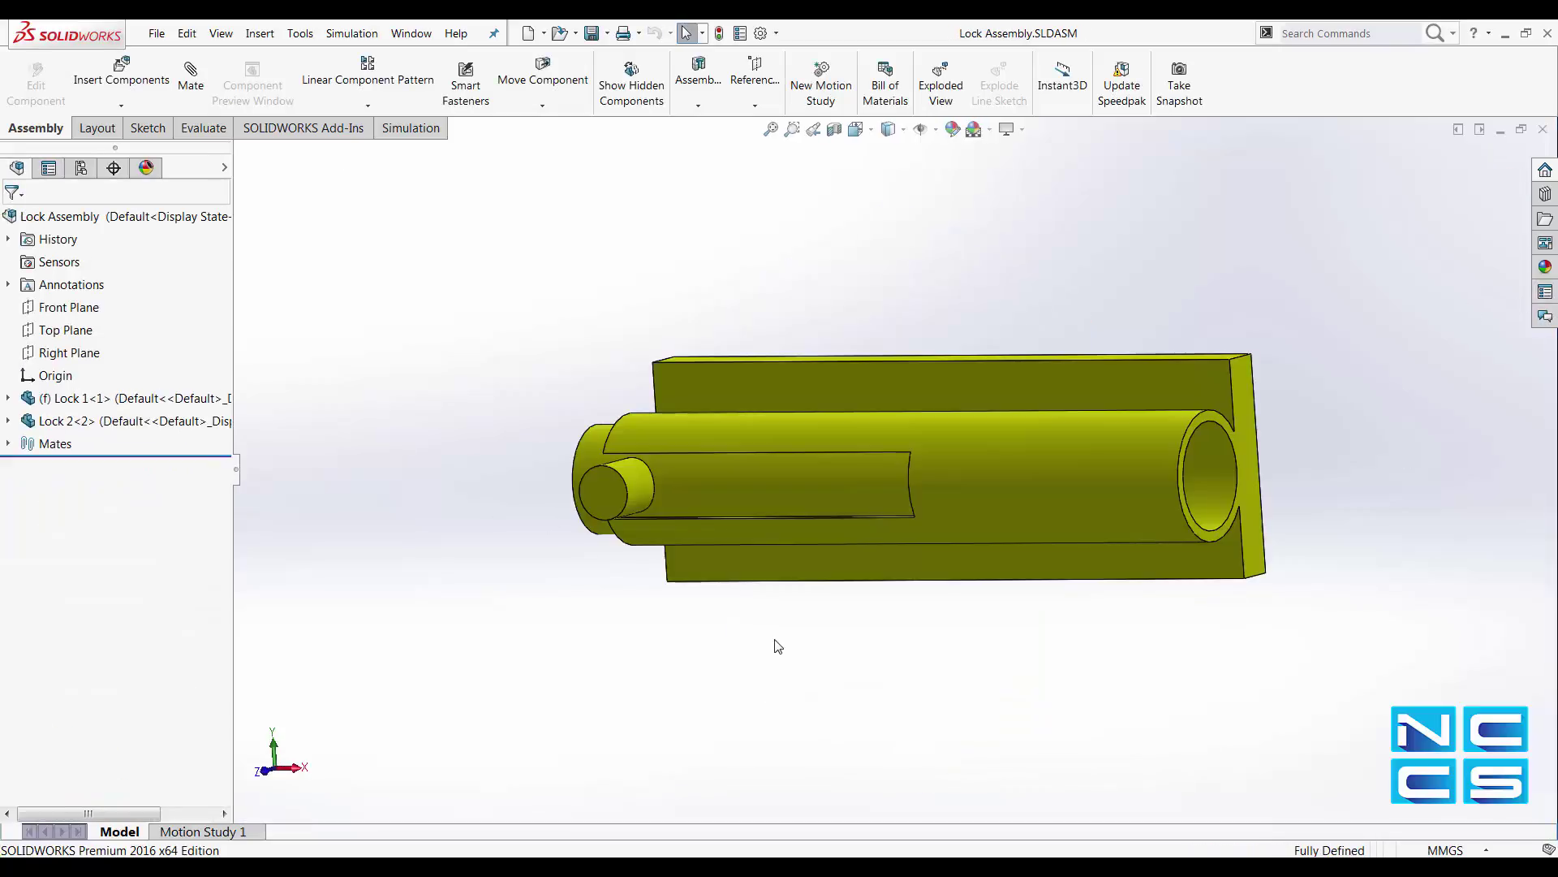
In the lock assembly, slide the bolt by its pin to the closed end of the slot.
middle_drag(778, 645, 909, 633)
drag(659, 519, 911, 504)
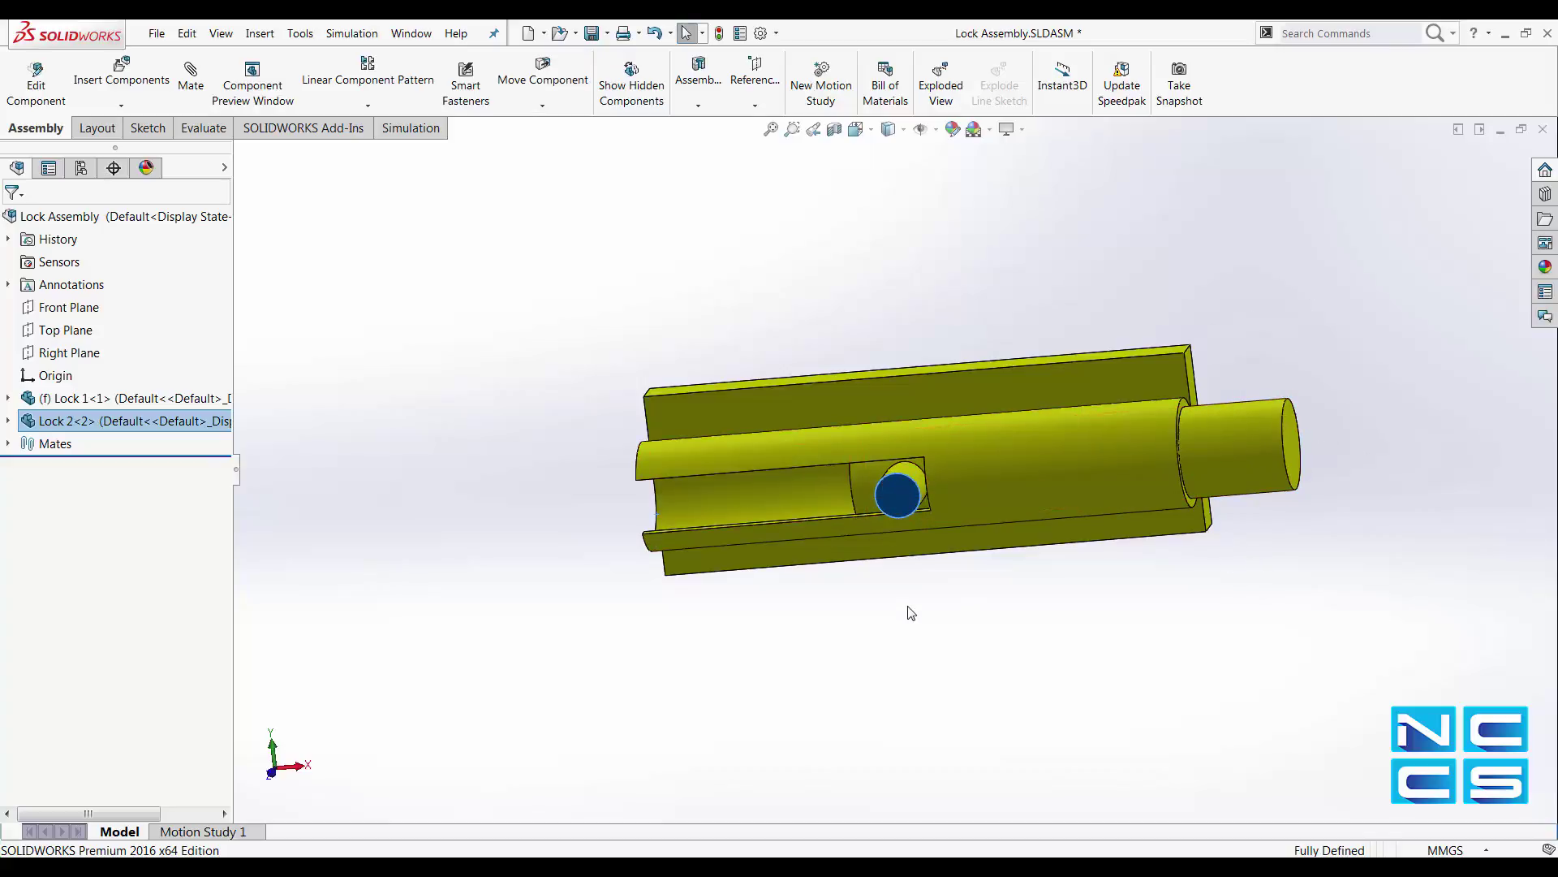
middle_drag(941, 610, 971, 595)
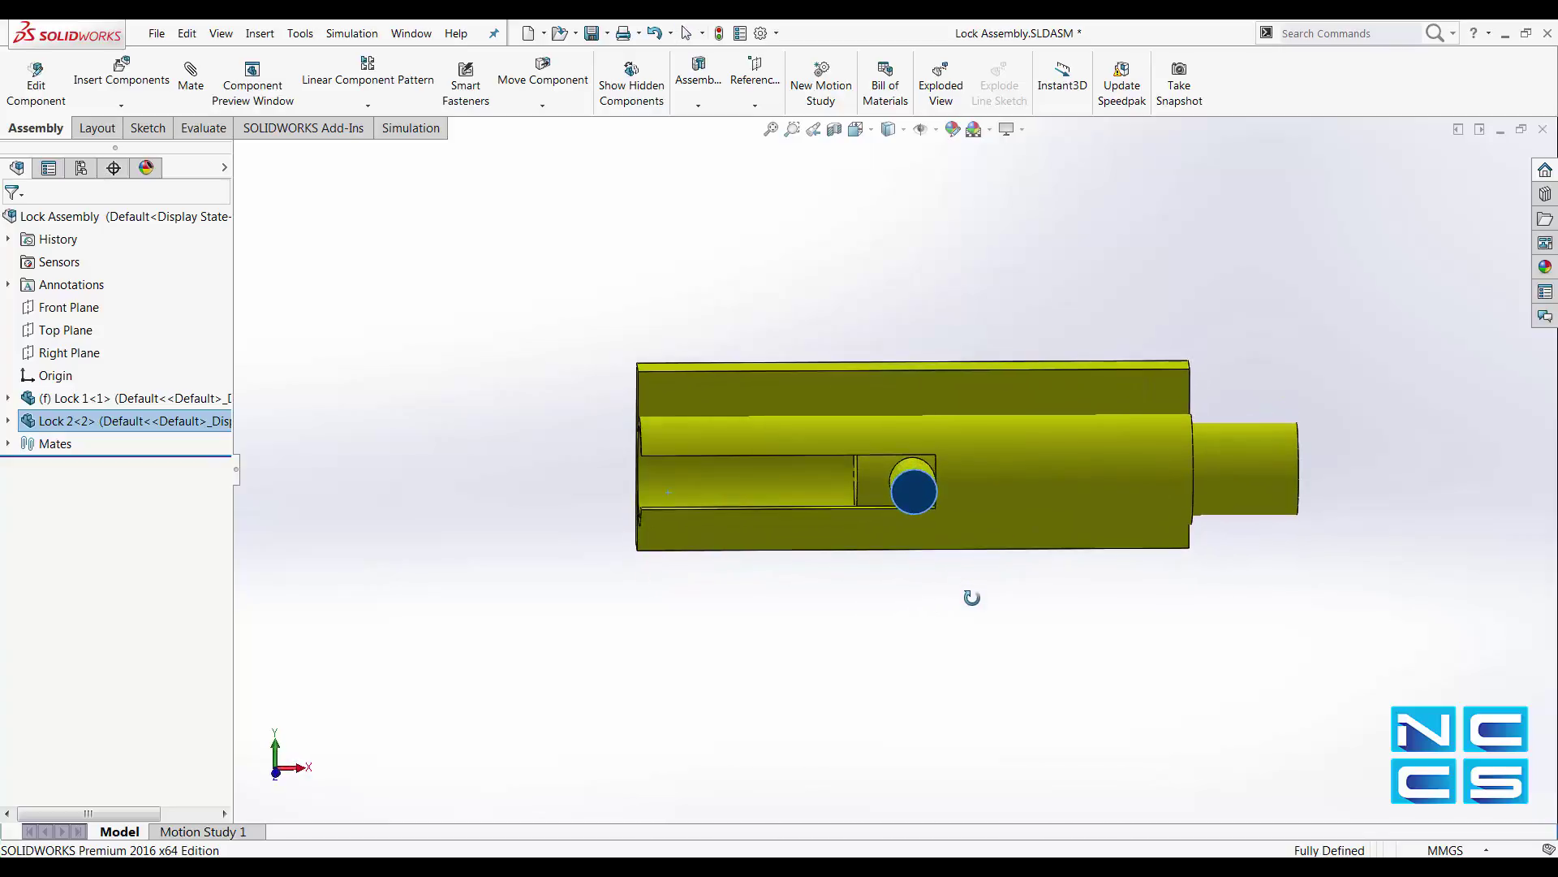
List the lock assembly's mates and examine how the pin sits at the closed end of the slot.
click(8, 444)
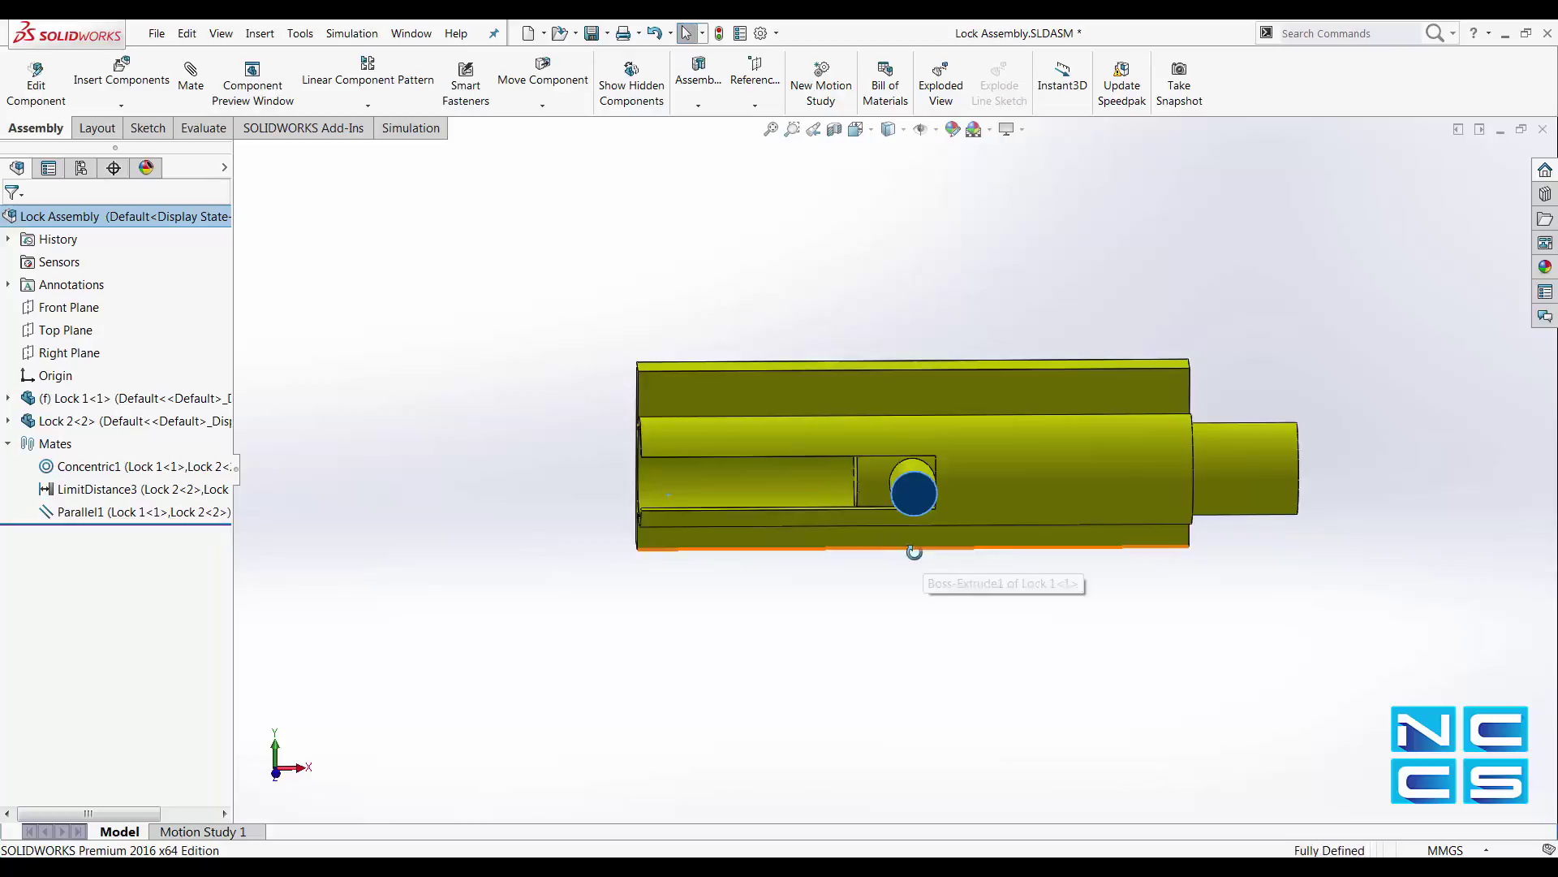
middle_drag(894, 539, 889, 518)
drag(890, 518, 930, 499)
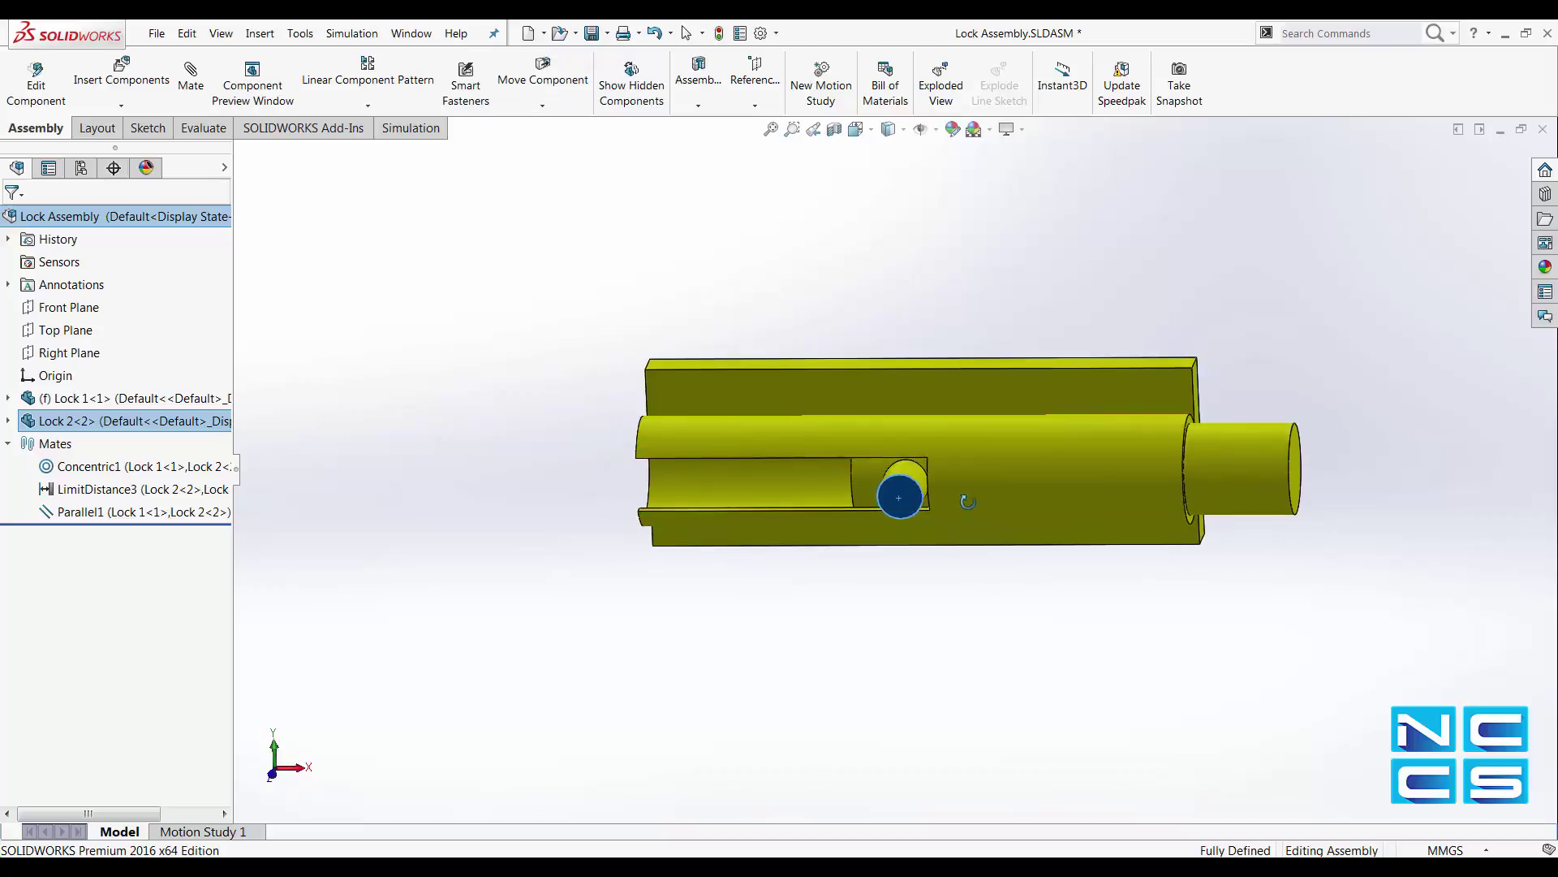
scroll(915, 500, down, 5)
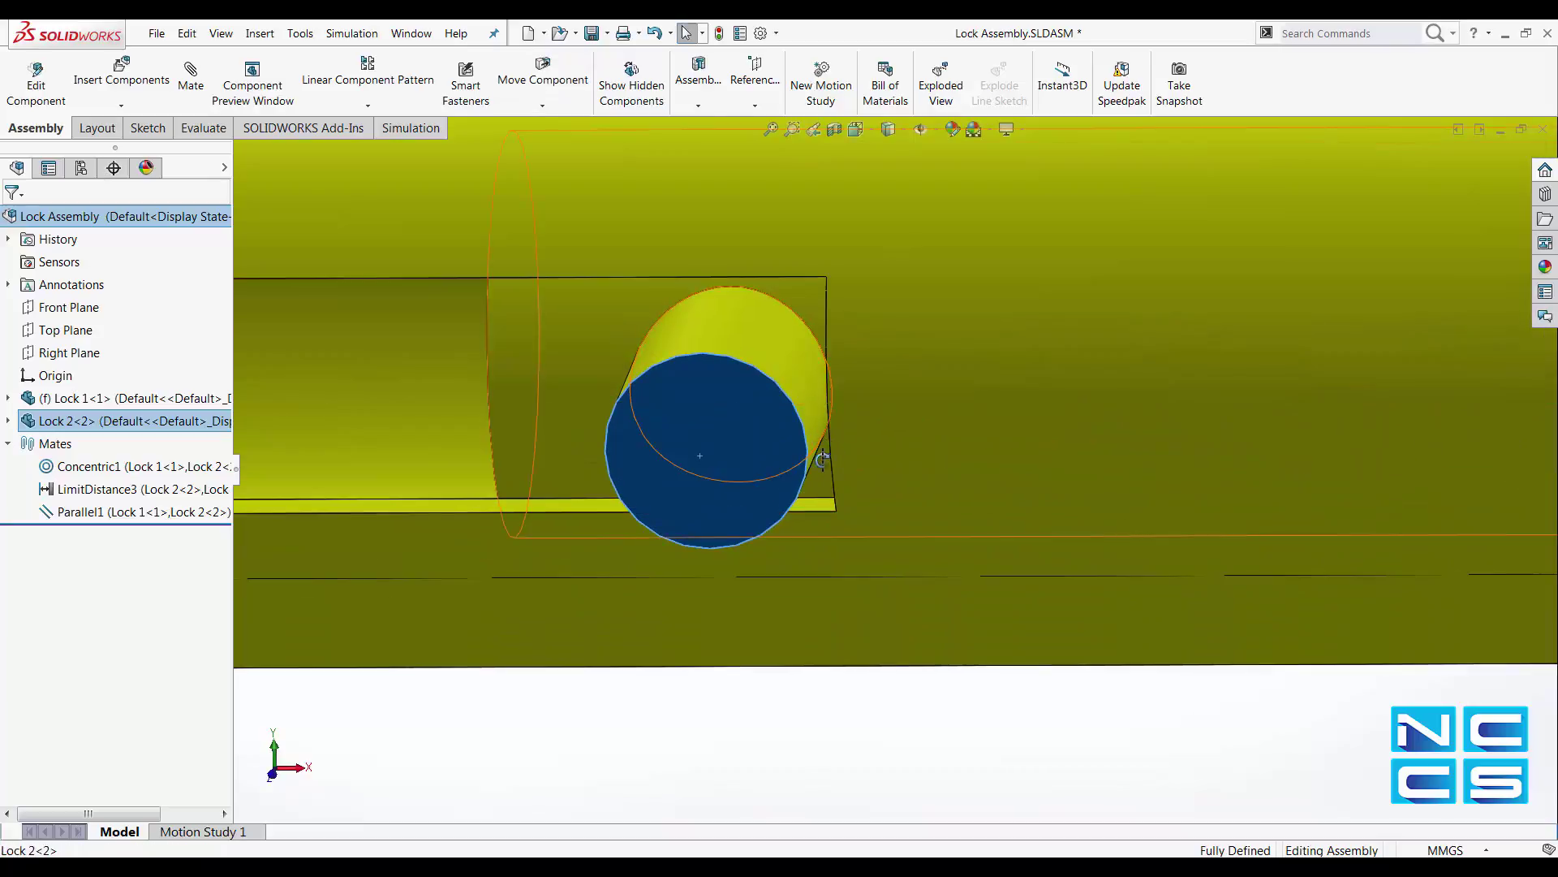
middle_drag(825, 440, 838, 376)
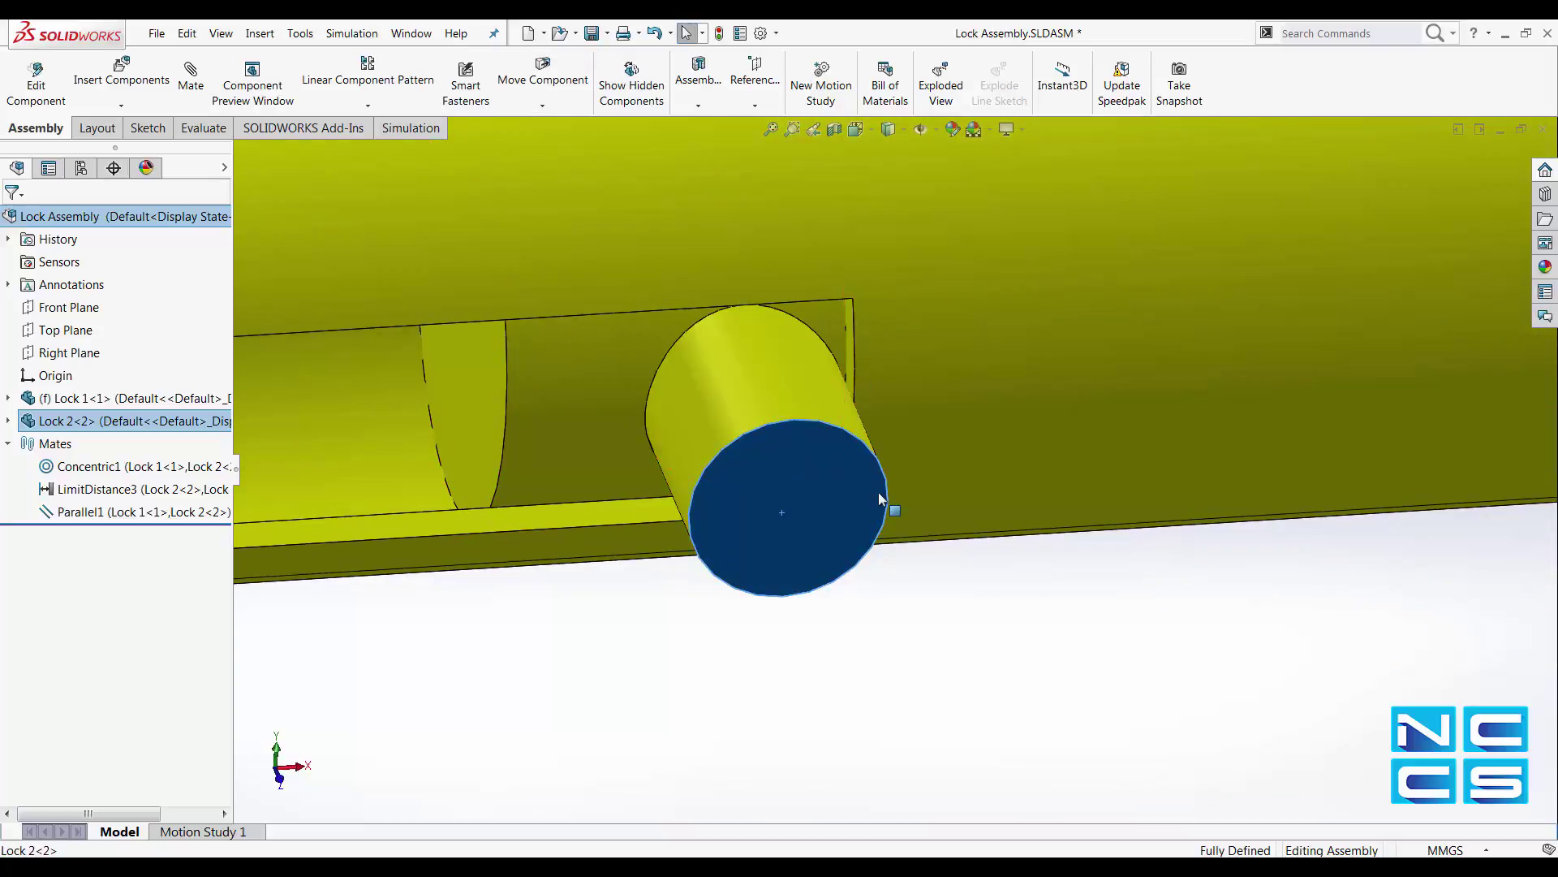
scroll(880, 498, up, 5)
middle_drag(885, 535, 946, 539)
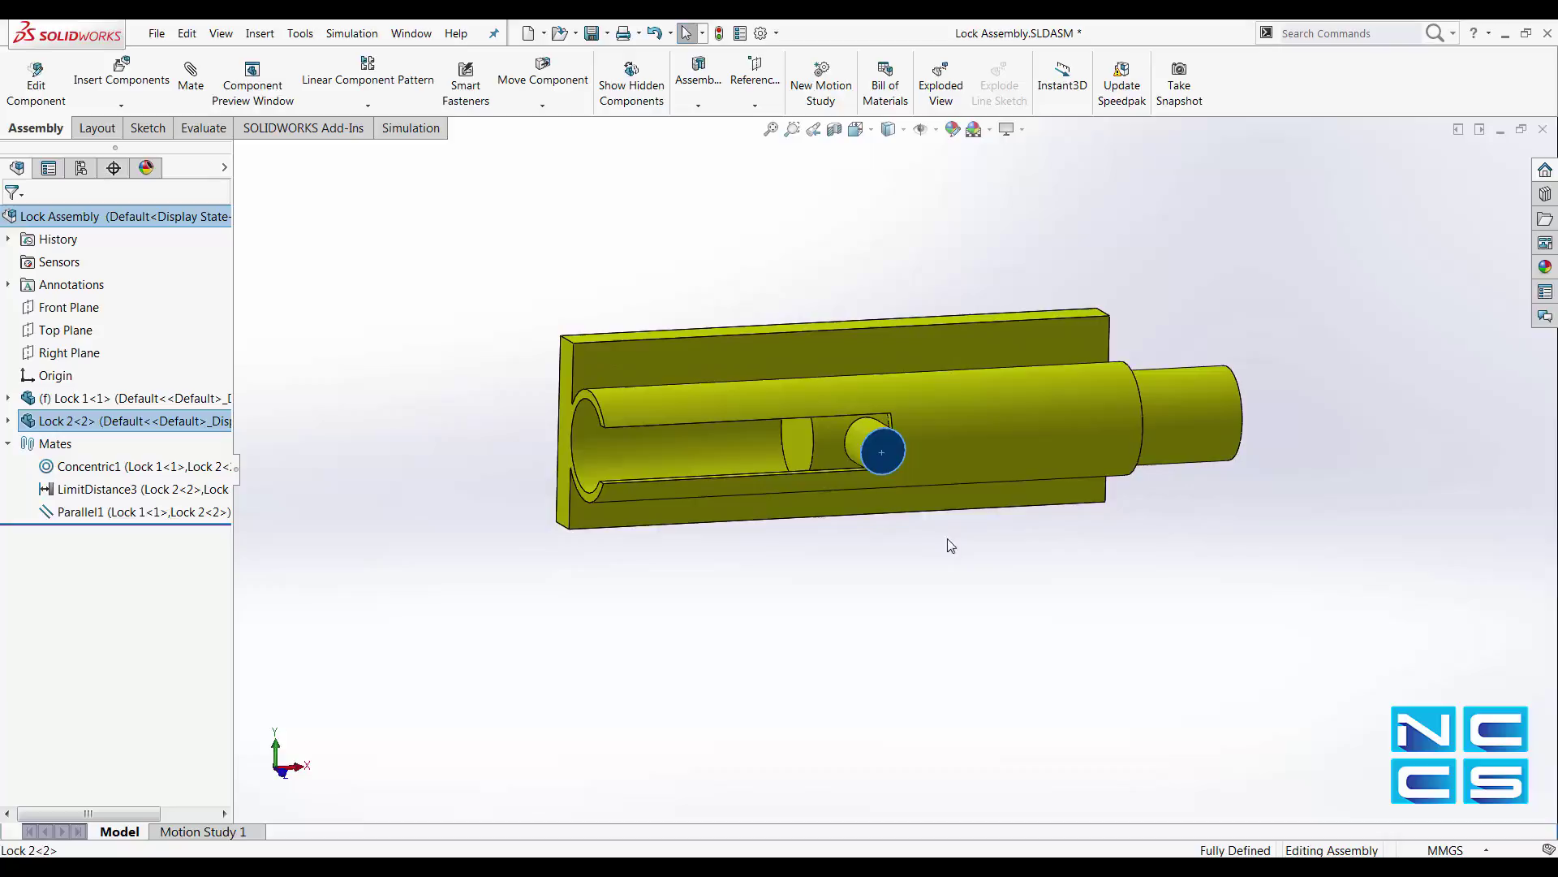
Suppress the limit distance mate and the parallel mate between the two lock parts.
click(94, 491)
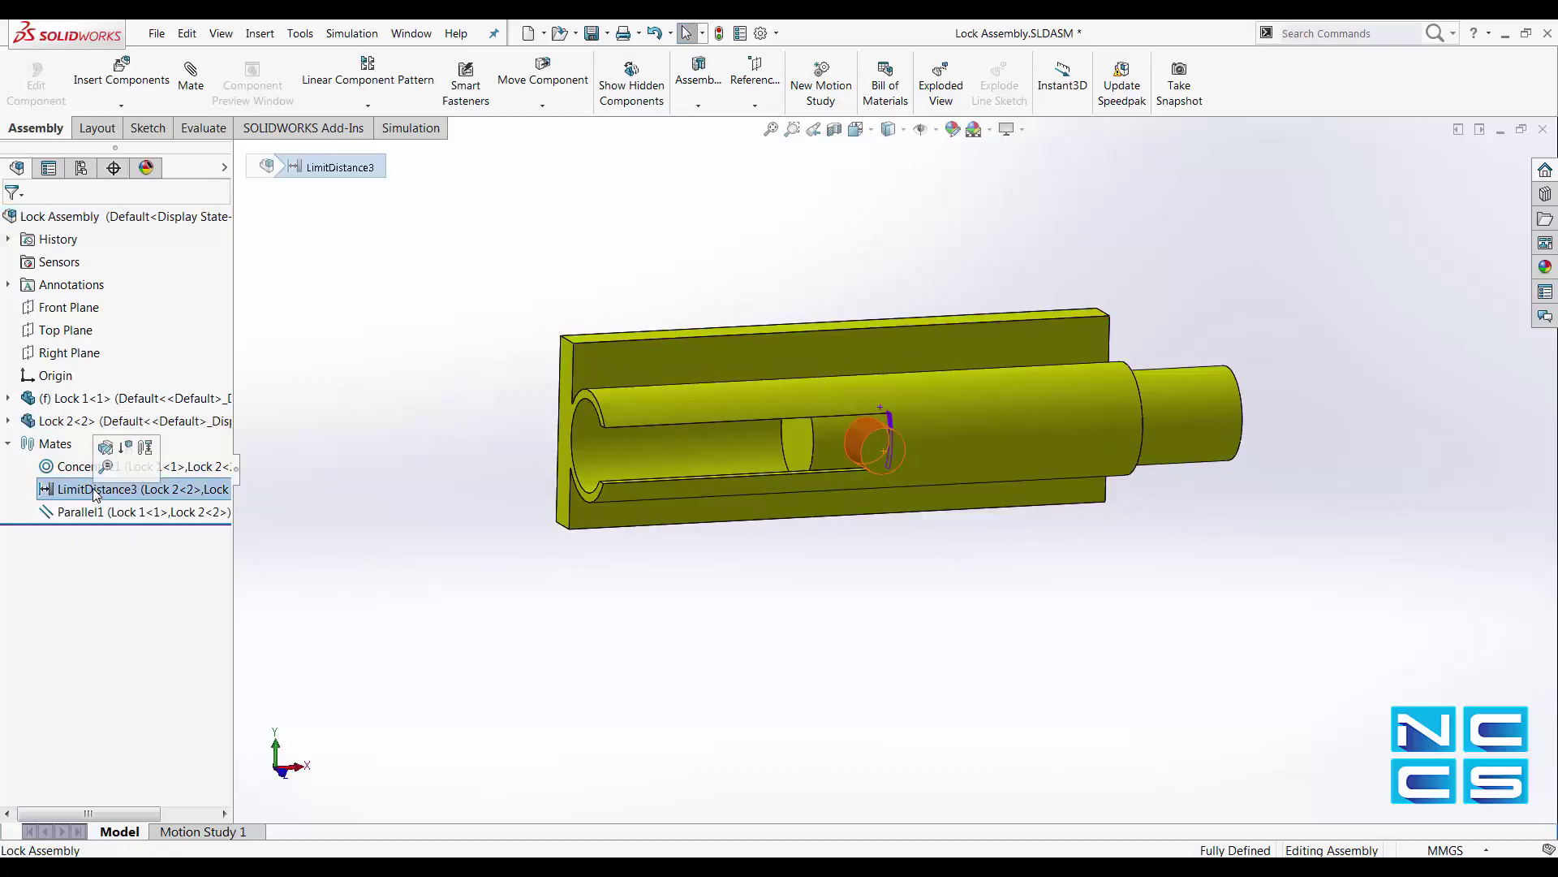
right_click(94, 490)
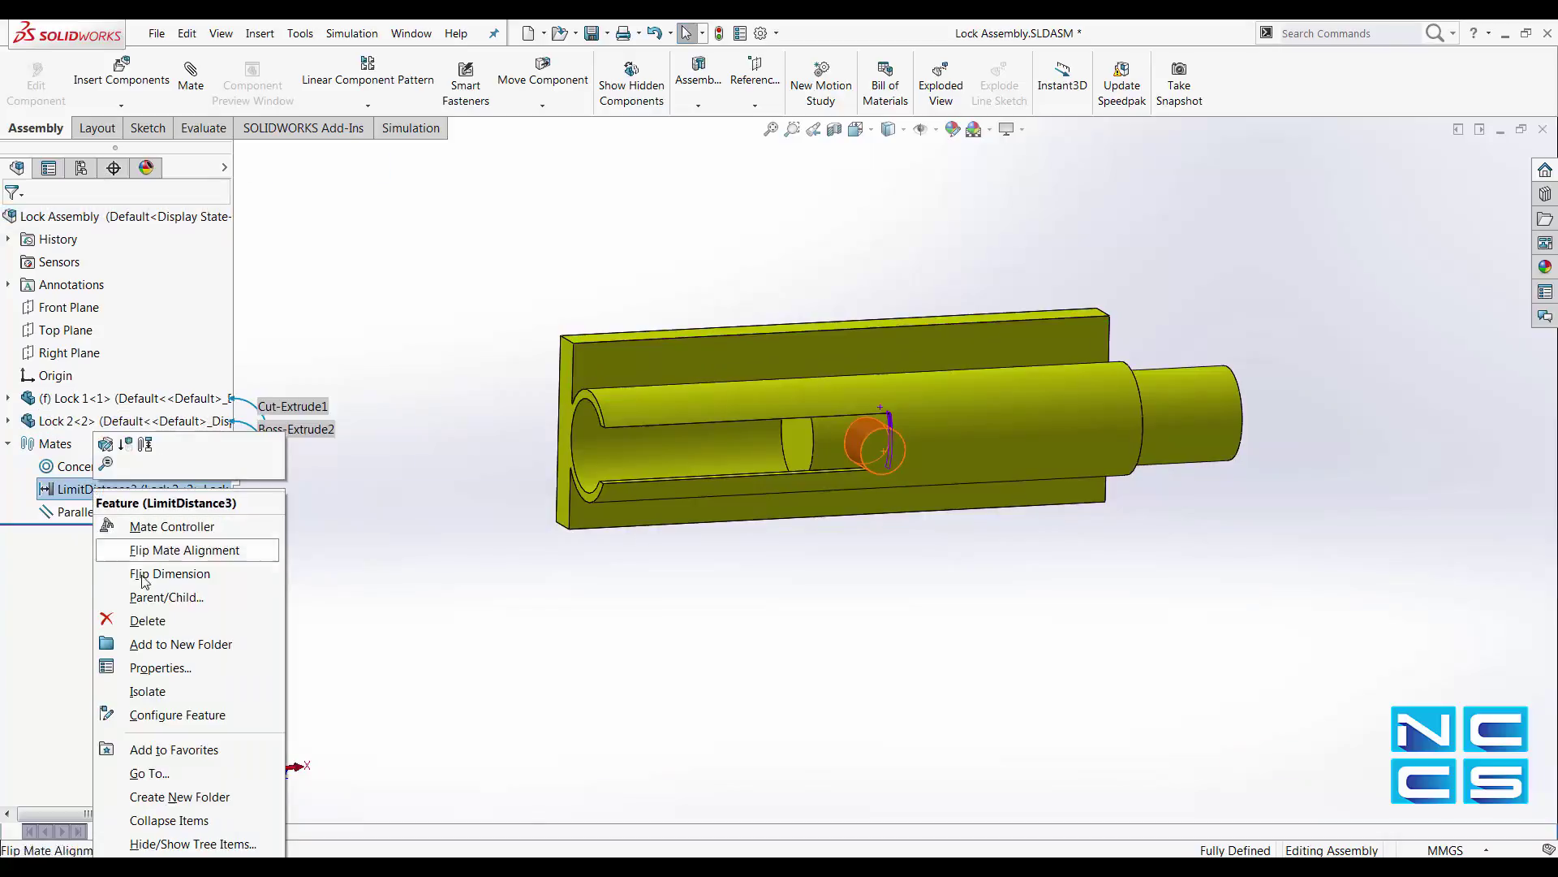
click(126, 444)
click(81, 513)
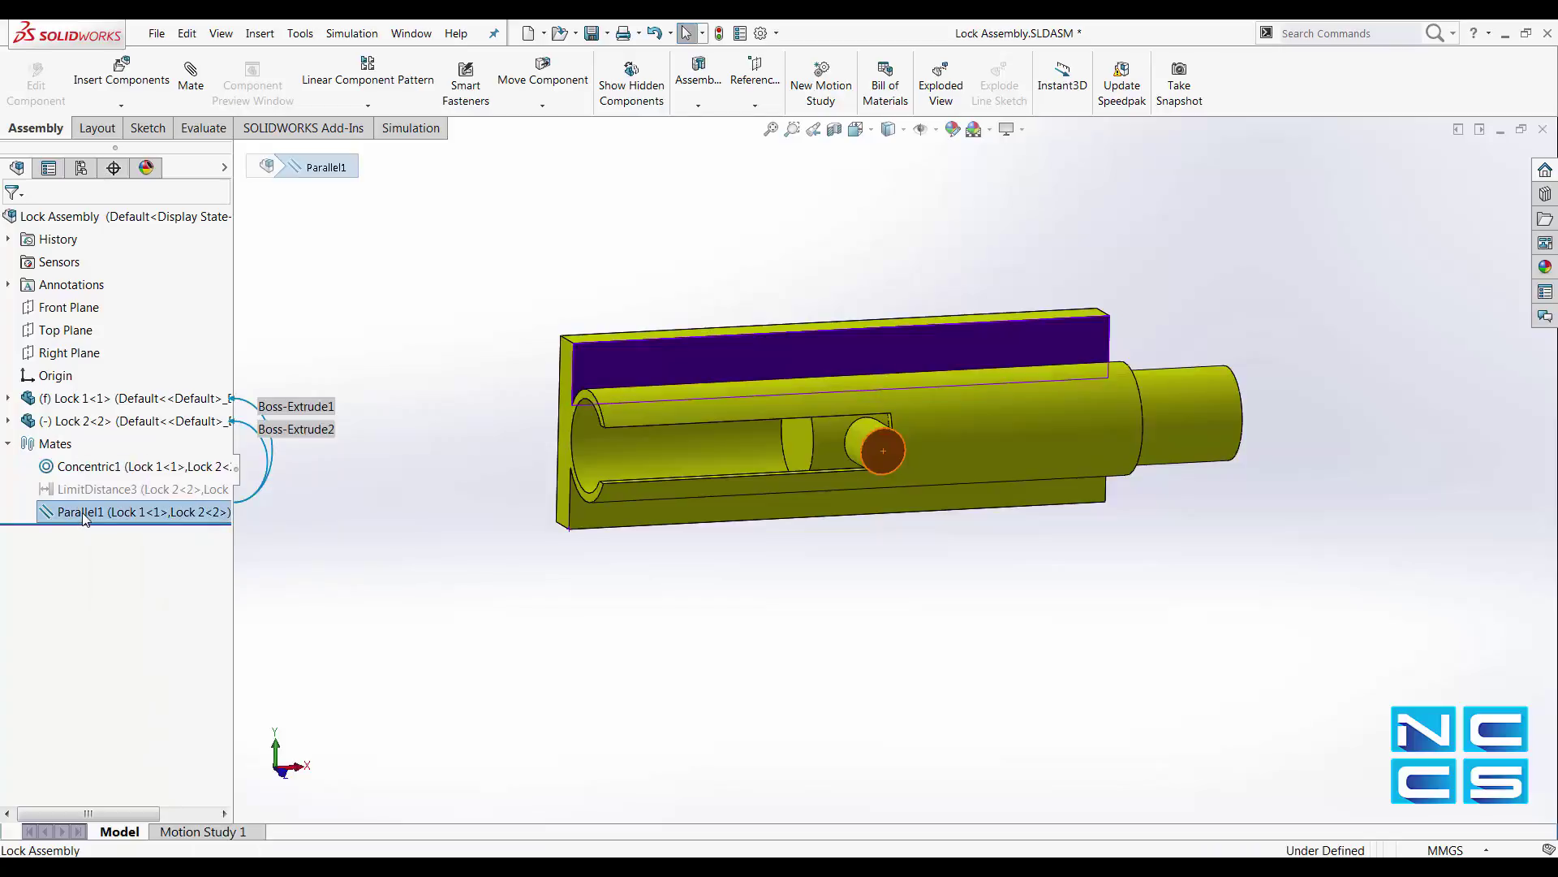
right_click(81, 513)
click(130, 469)
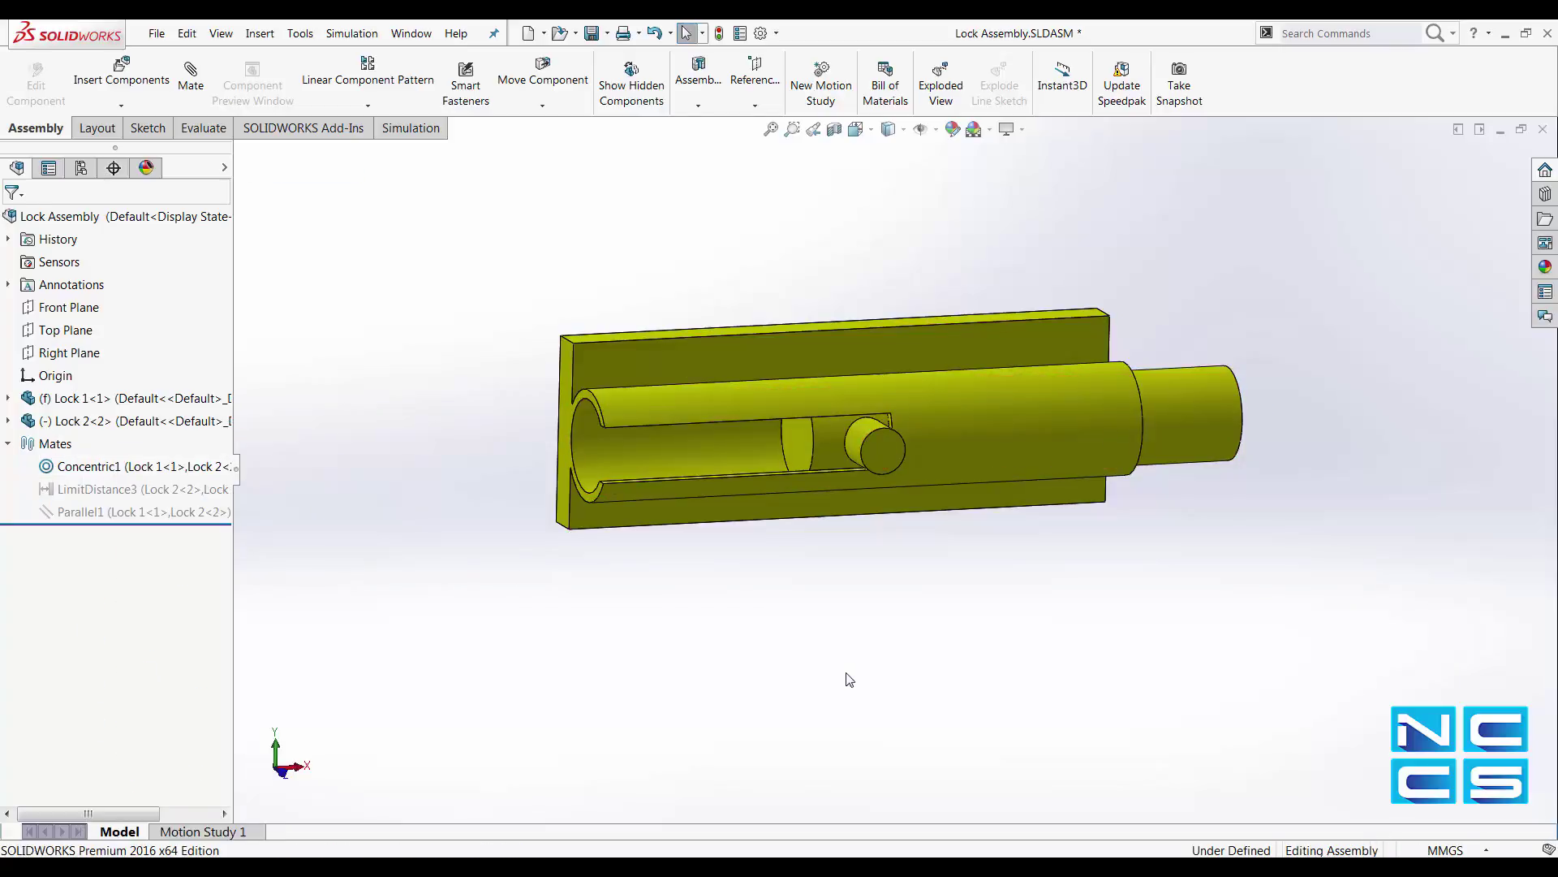
Slide the bolt by its pin away from the closed end of the slot, towards the open end.
click(870, 452)
drag(867, 451, 691, 464)
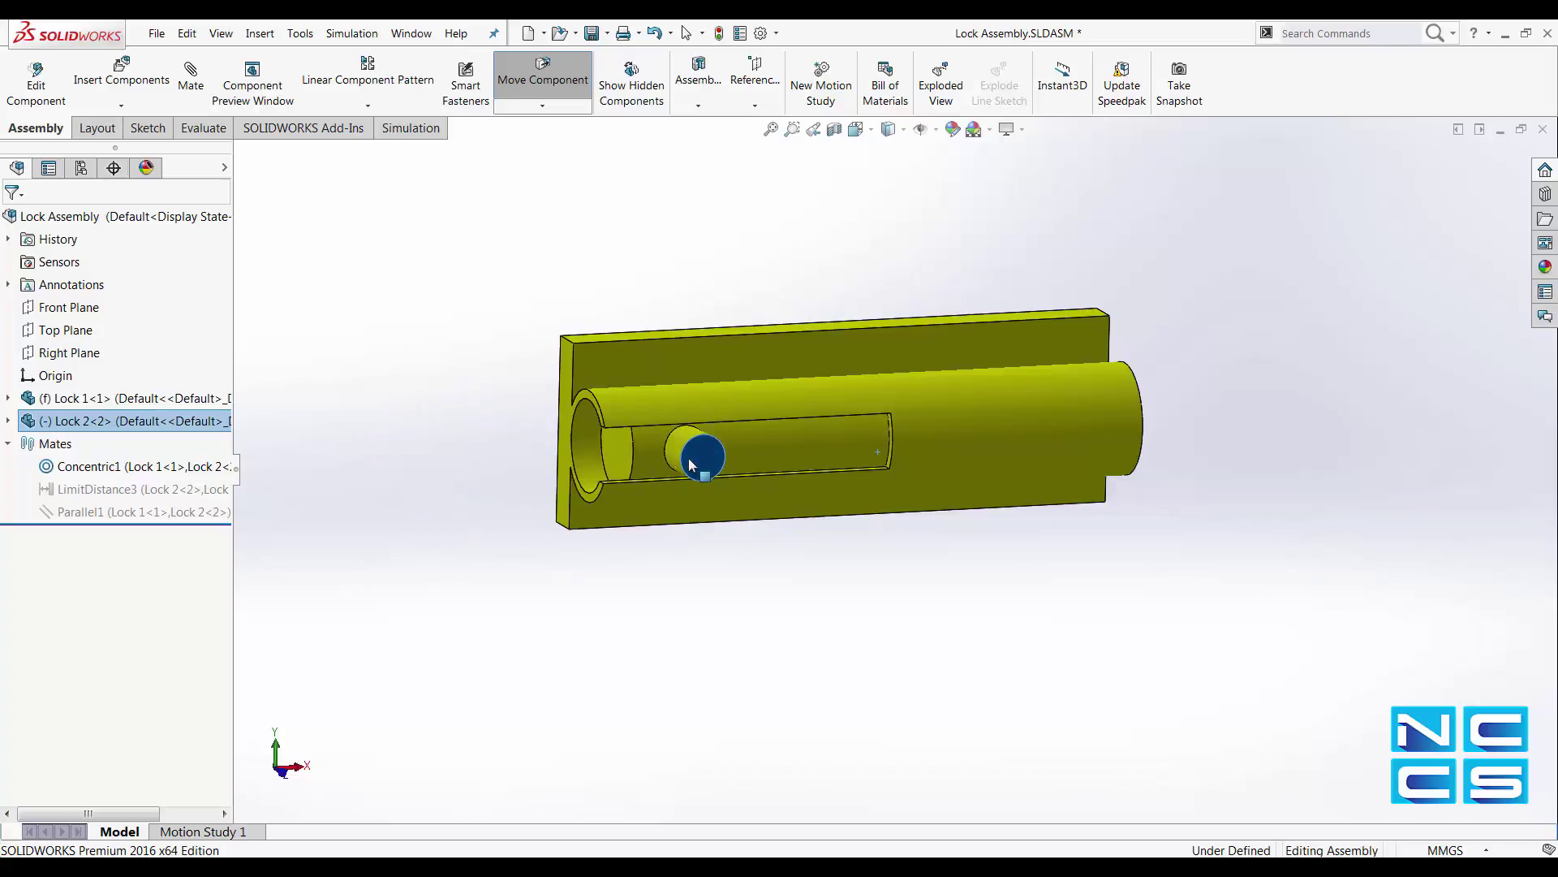
key(Escape)
Add a parallel mate between the backplate's front face and the flat end face of the bolt's pin.
scroll(685, 529, down, 3)
middle_drag(686, 529, 739, 632)
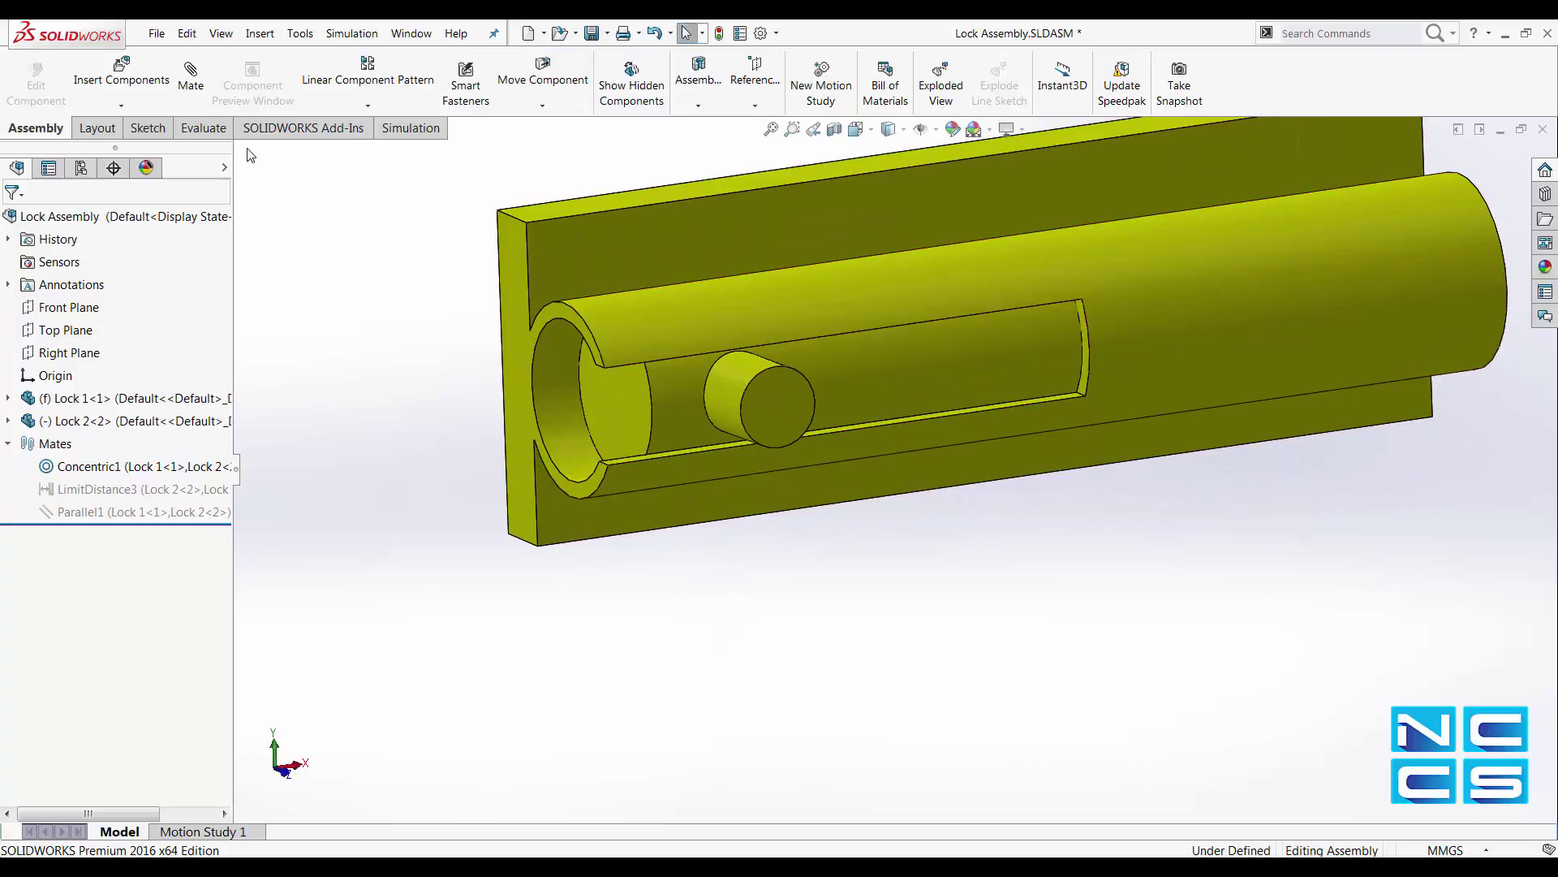
click(191, 77)
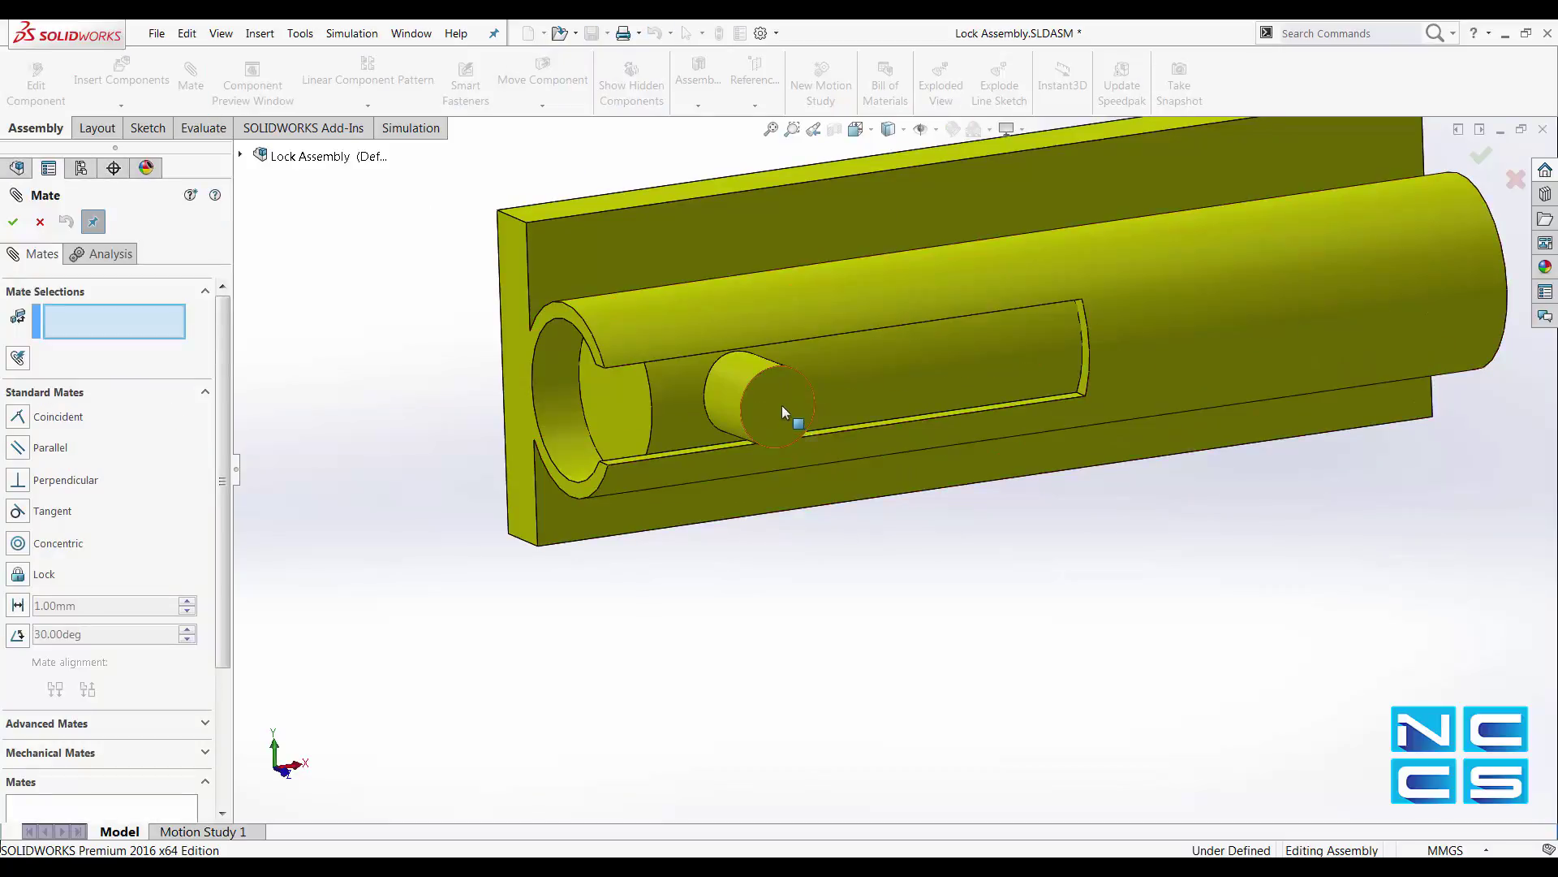
click(763, 217)
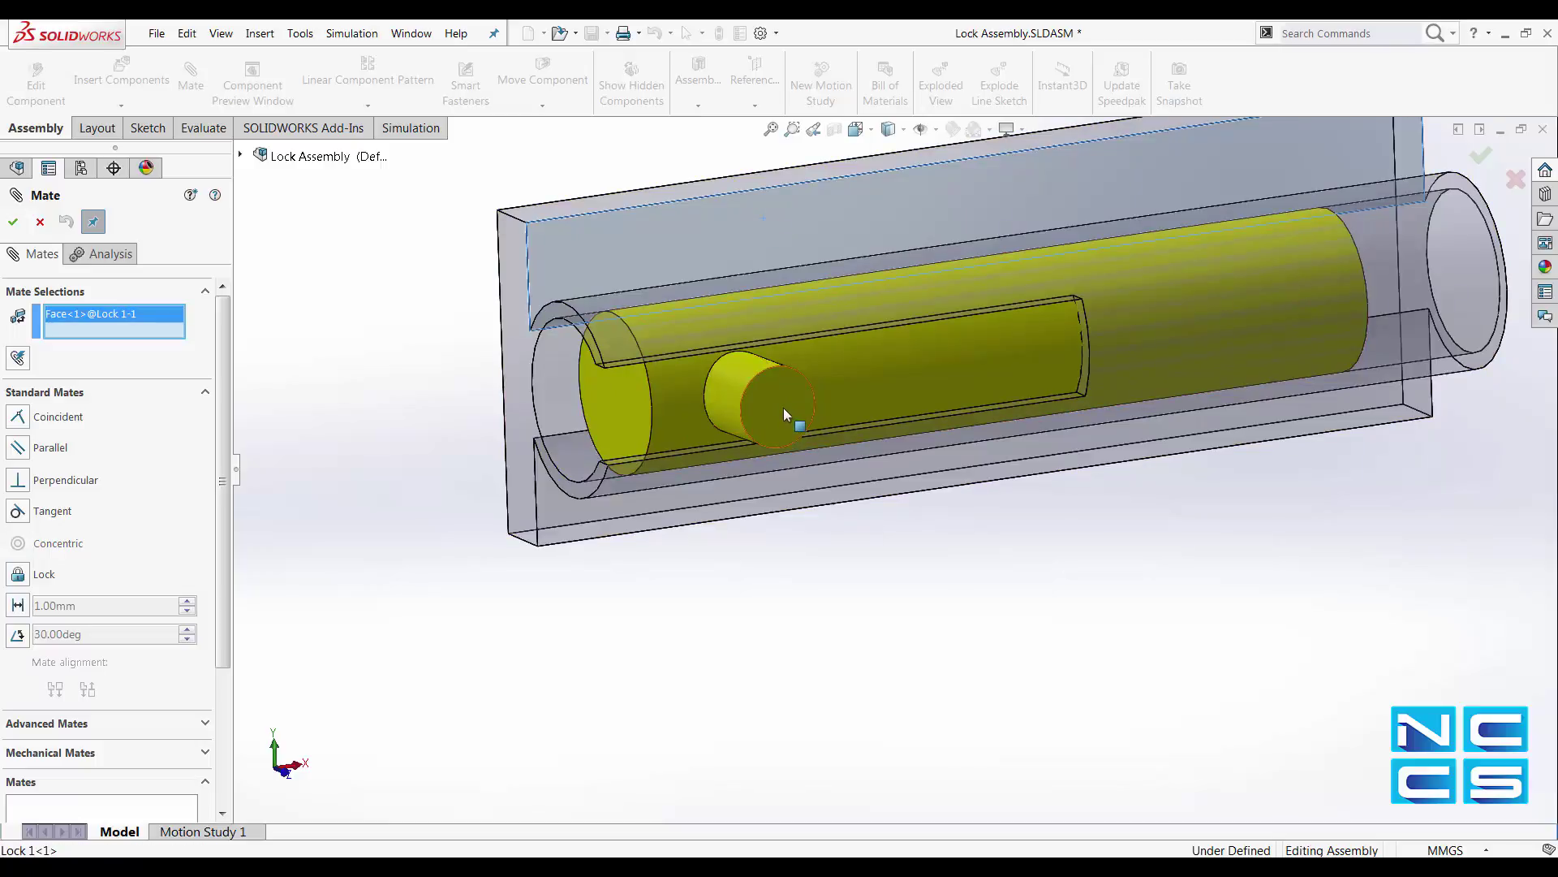
click(768, 407)
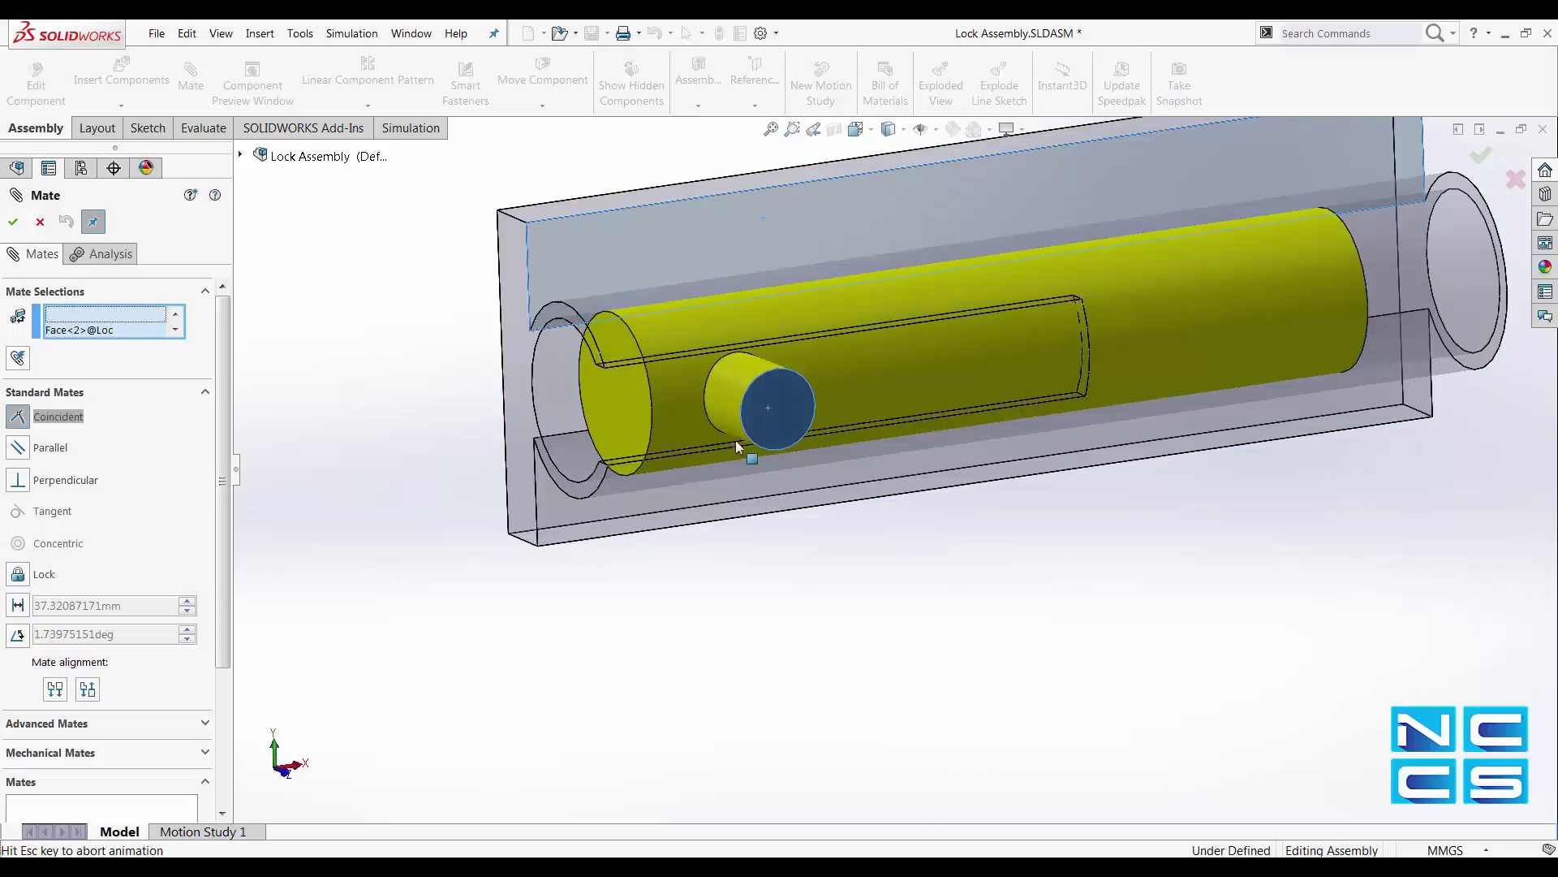
click(51, 448)
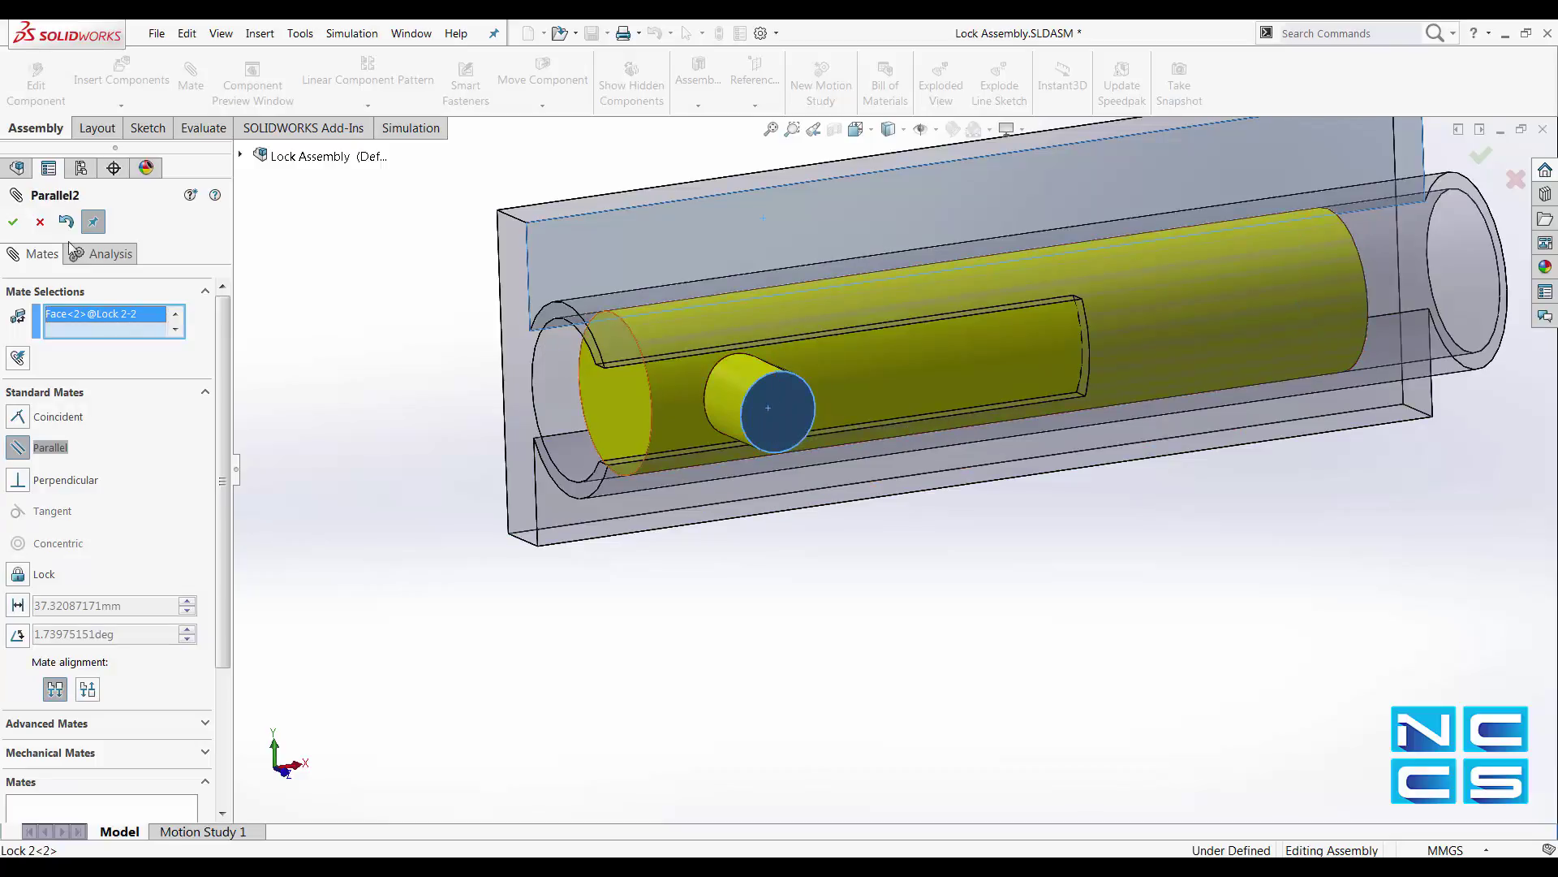
click(13, 222)
Set up a distance mate between the slot's closed end face and the pin's cylindrical face, using the advanced mate limits.
mouse_move(998, 612)
middle_down()
mouse_move(890, 557)
mouse_move(887, 591)
mouse_move(894, 577)
mouse_move(984, 603)
mouse_move(1034, 581)
mouse_move(1016, 599)
middle_up()
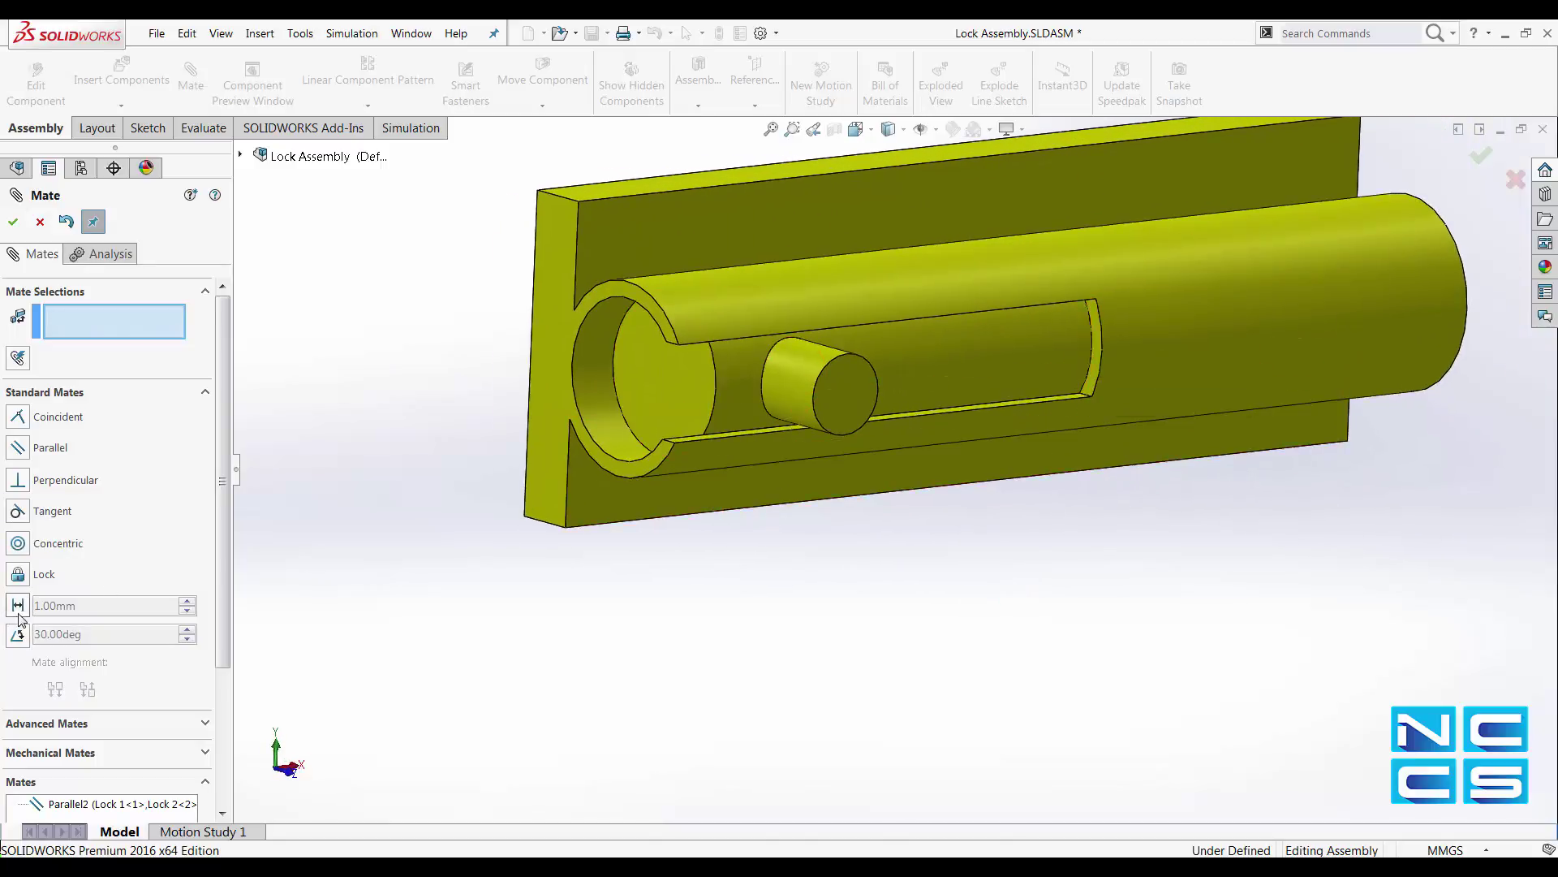
click(1094, 359)
middle_drag(1095, 509, 821, 367)
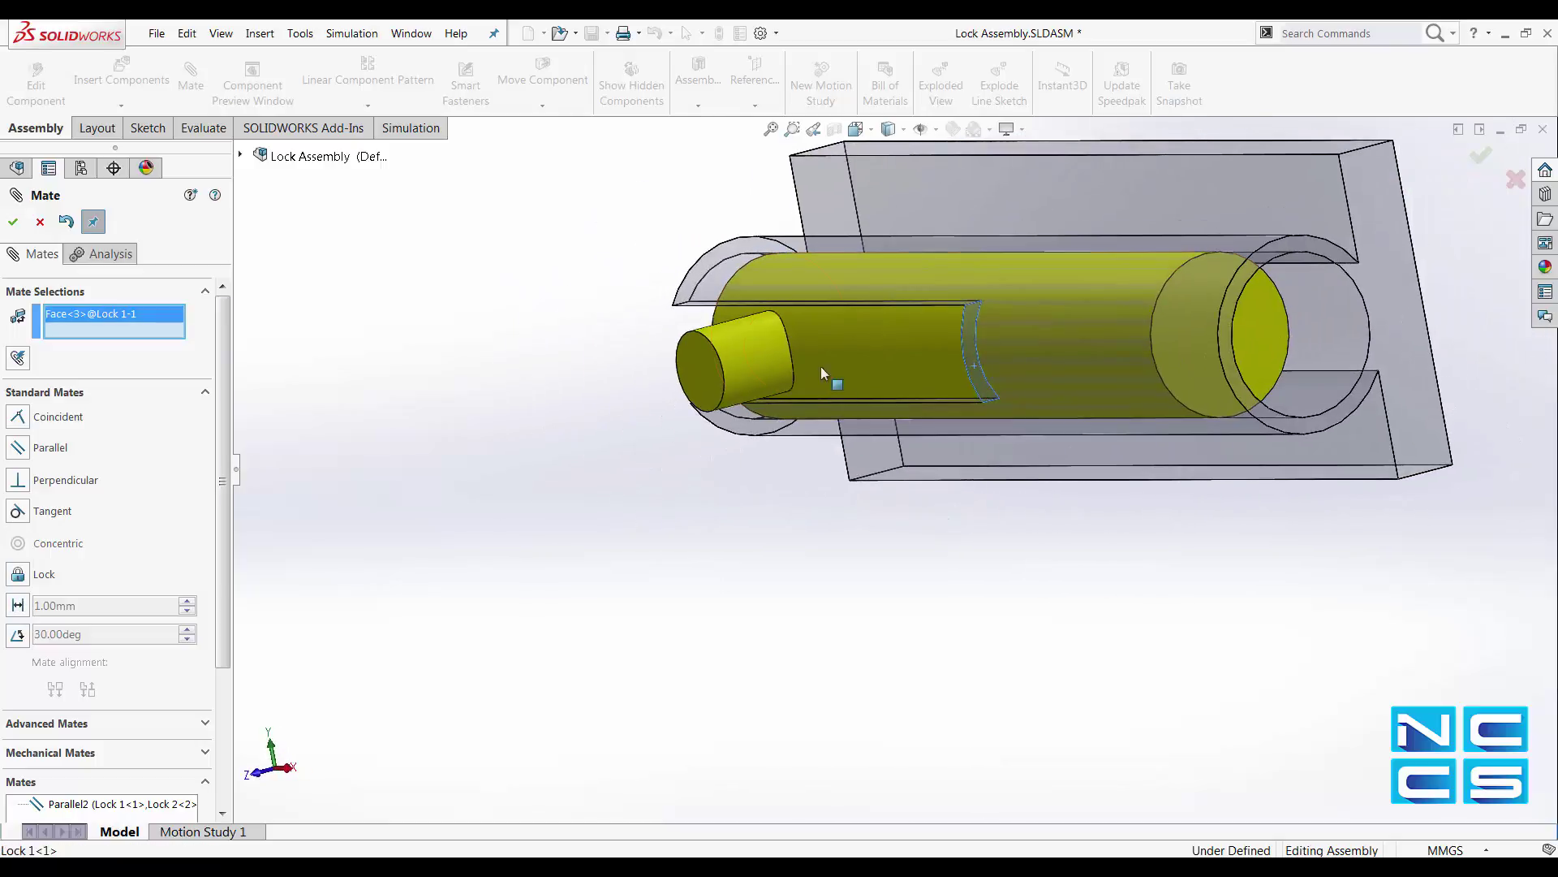
click(772, 360)
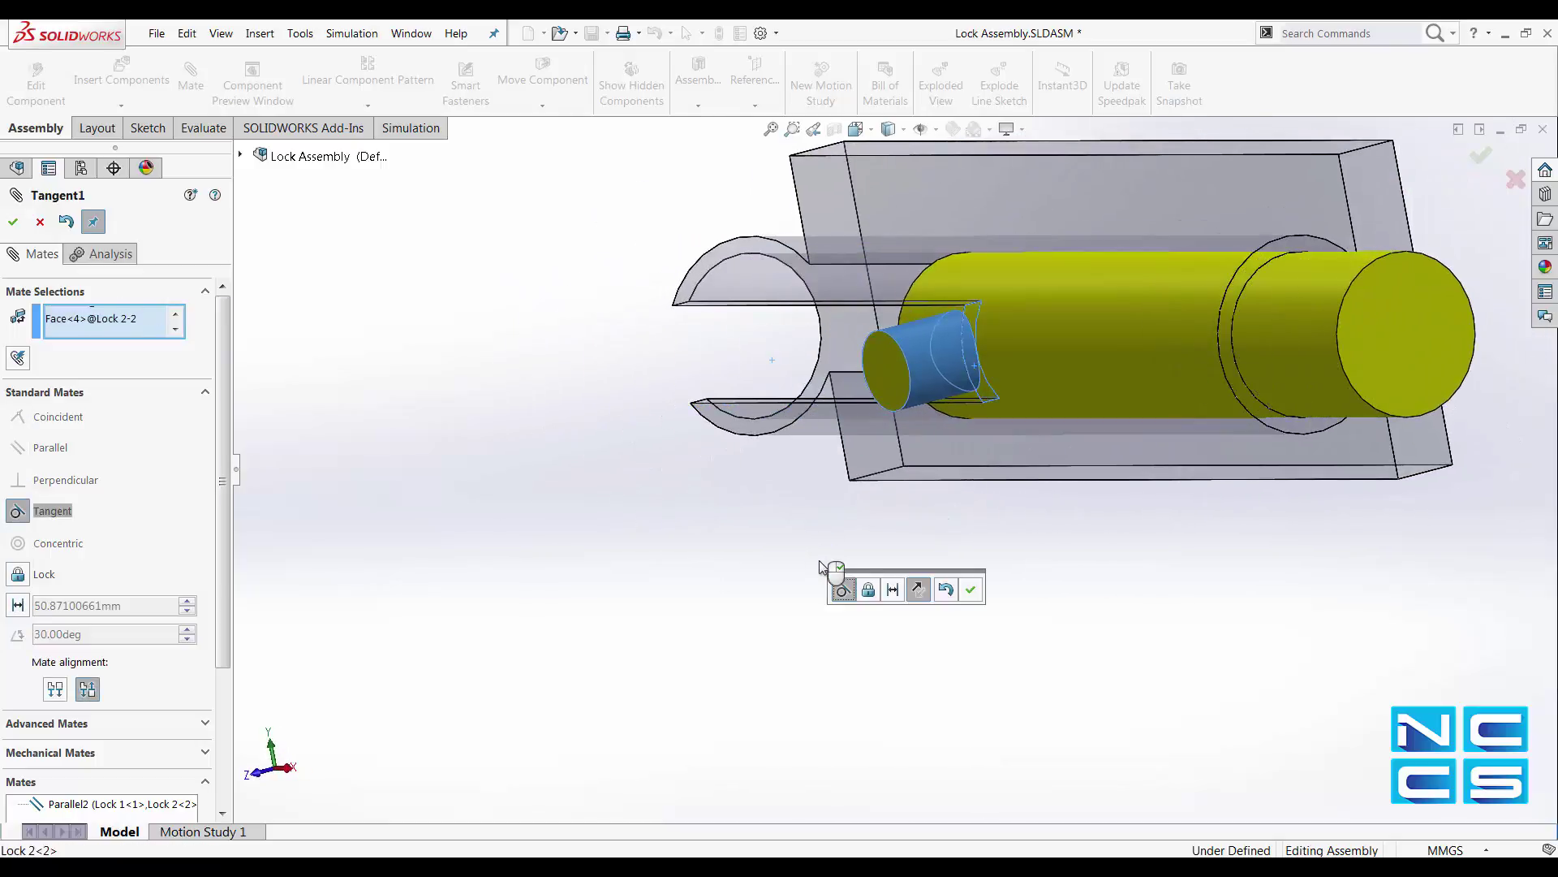
middle_drag(828, 568, 944, 547)
middle_drag(1093, 560, 975, 519)
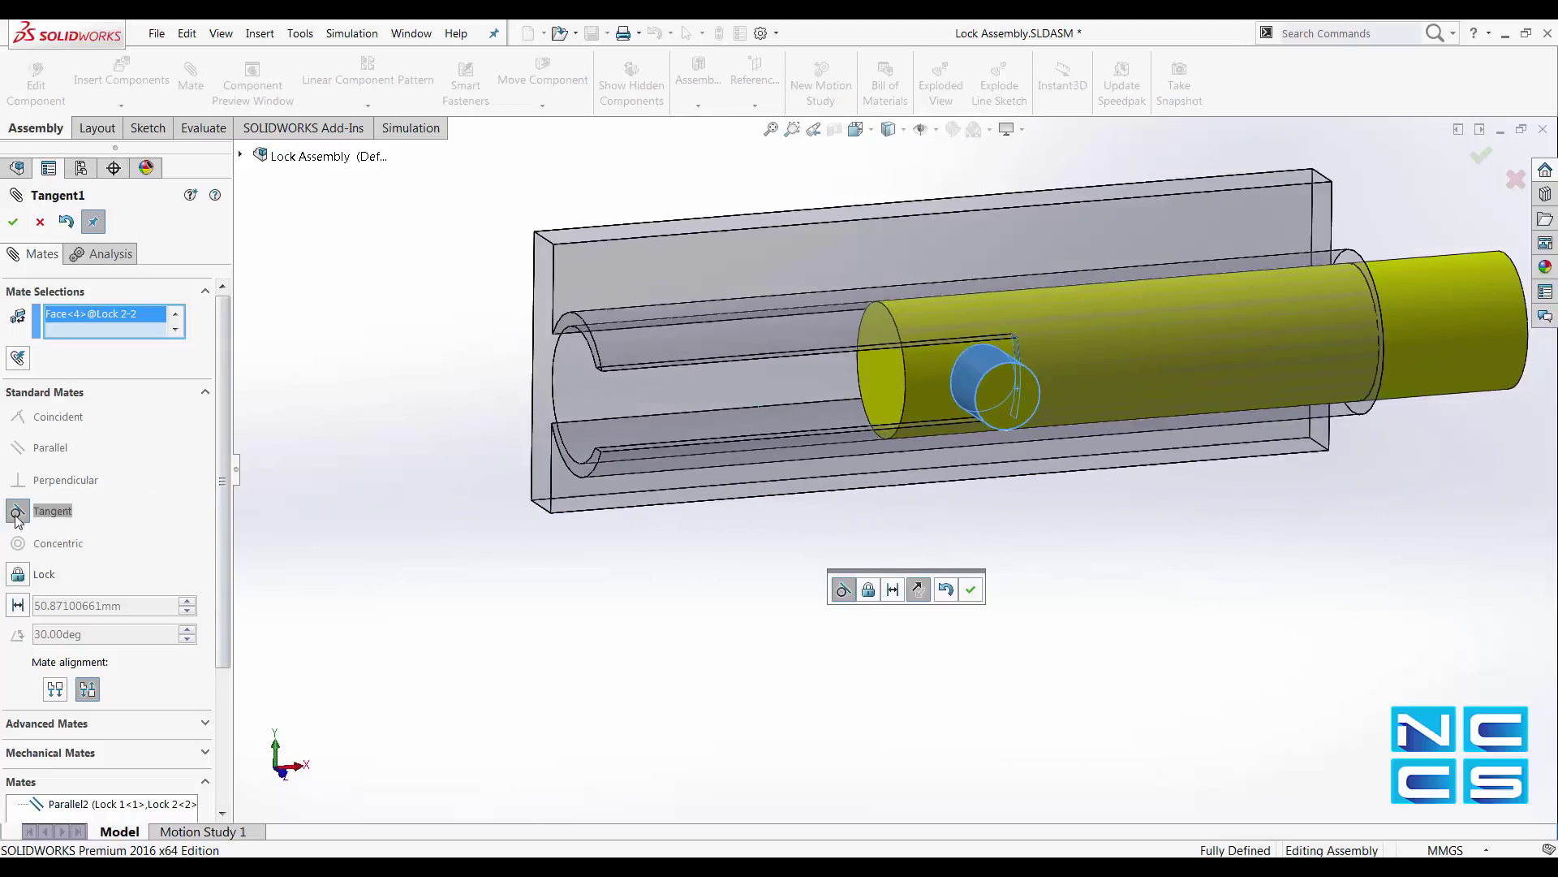
drag(226, 487, 224, 552)
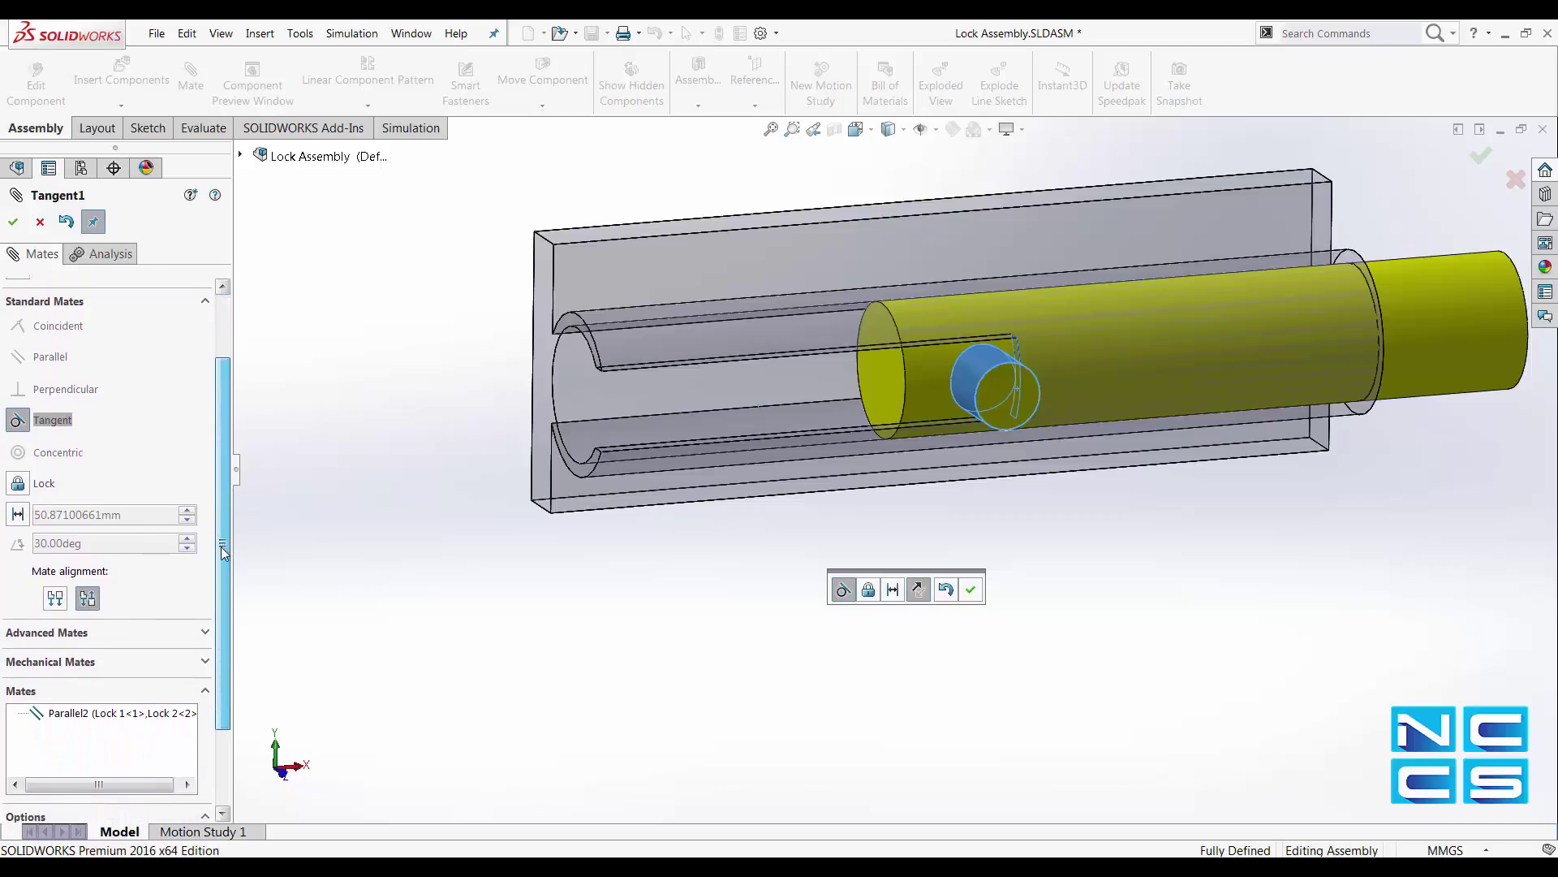
click(17, 511)
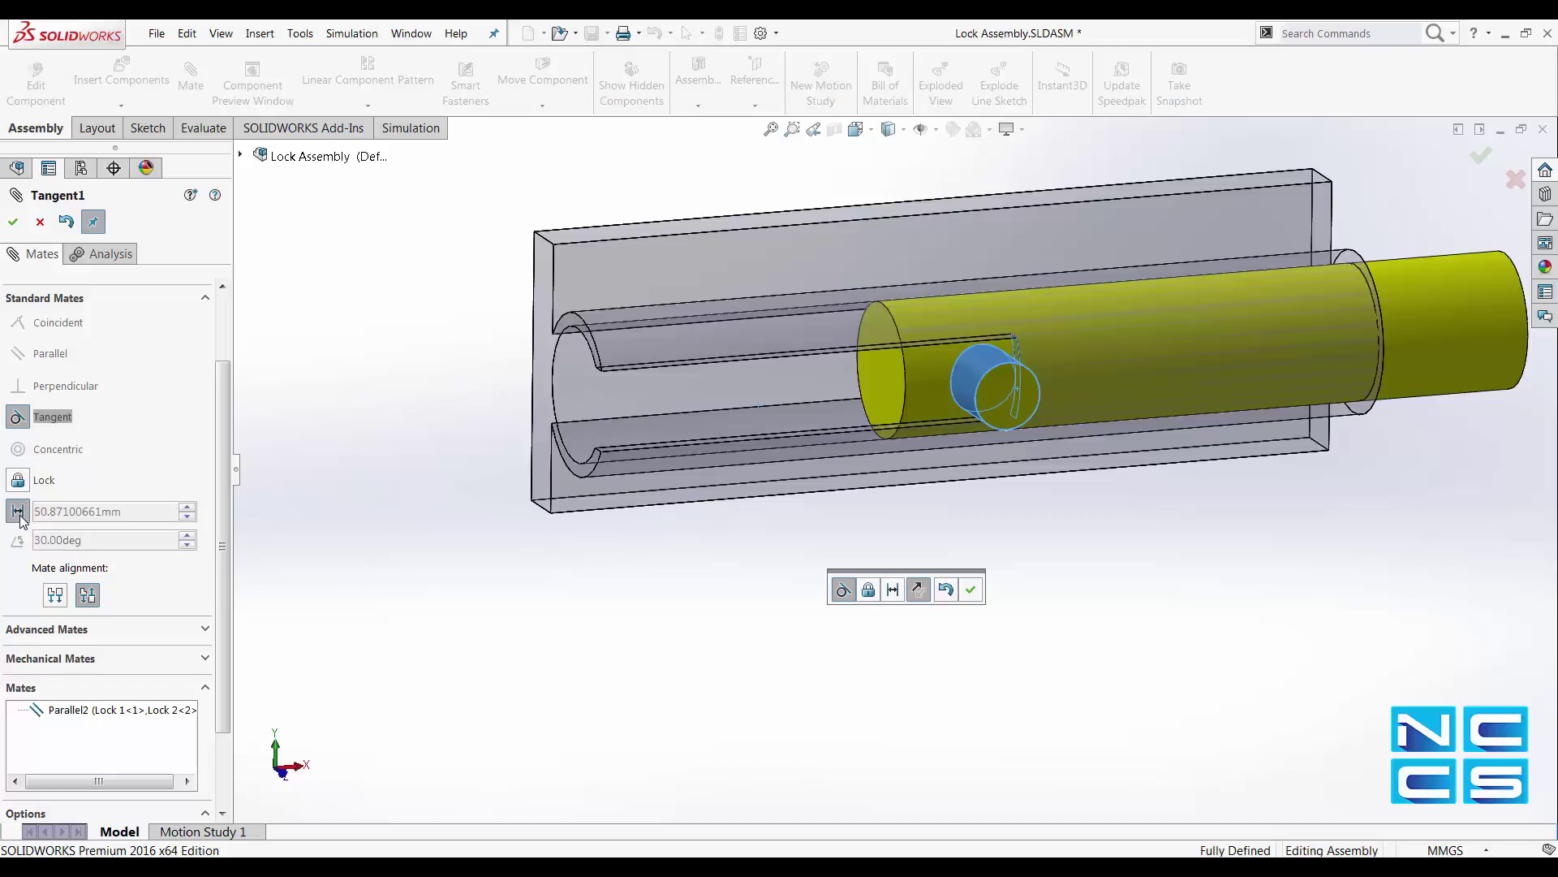
drag(224, 535, 227, 621)
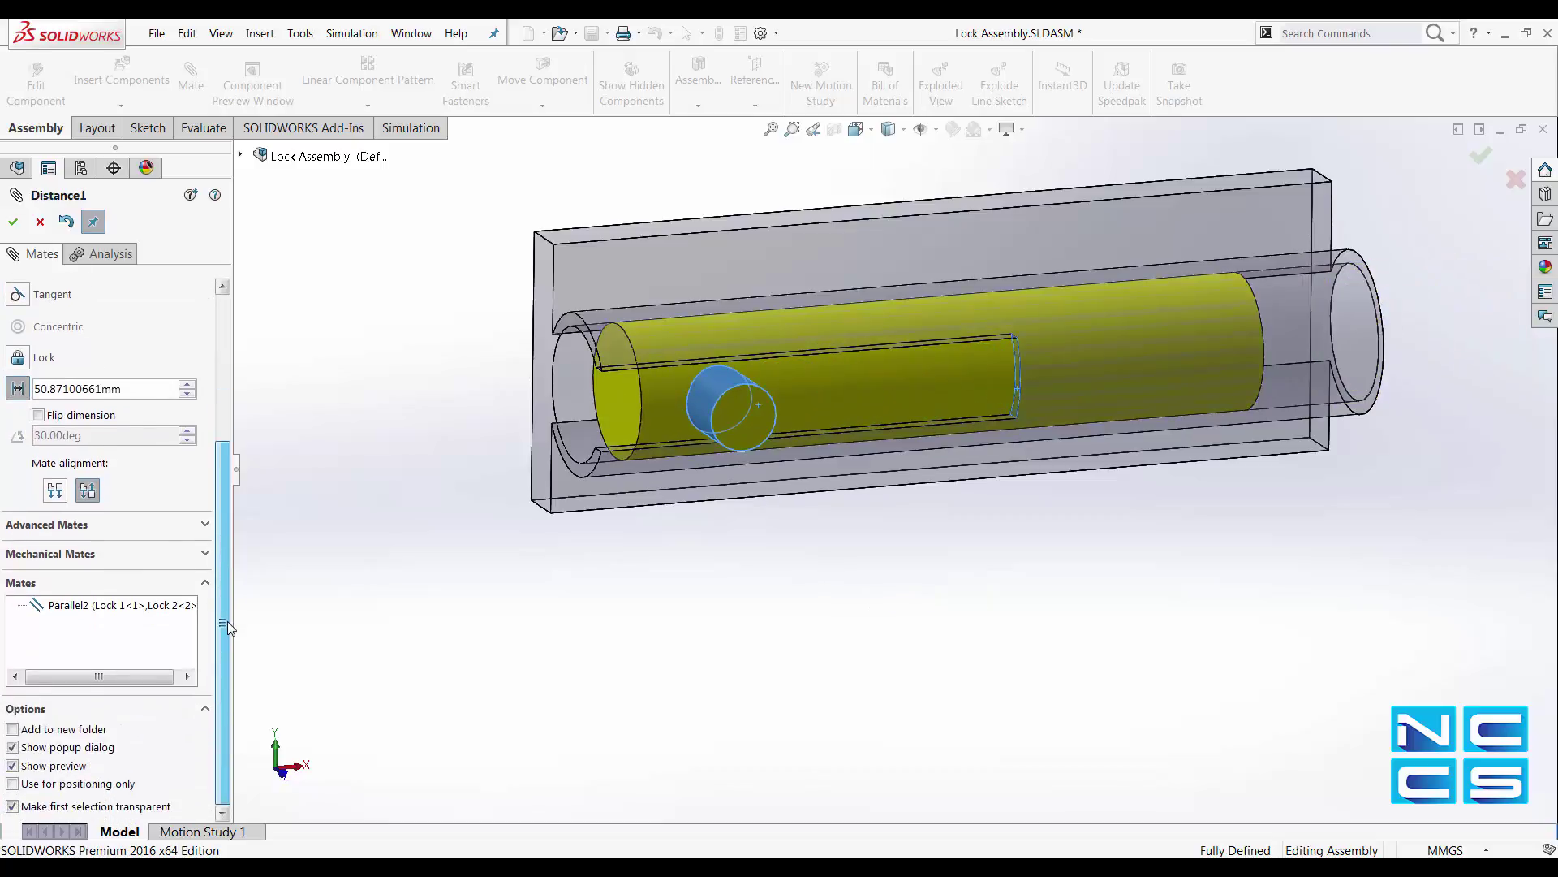
click(199, 526)
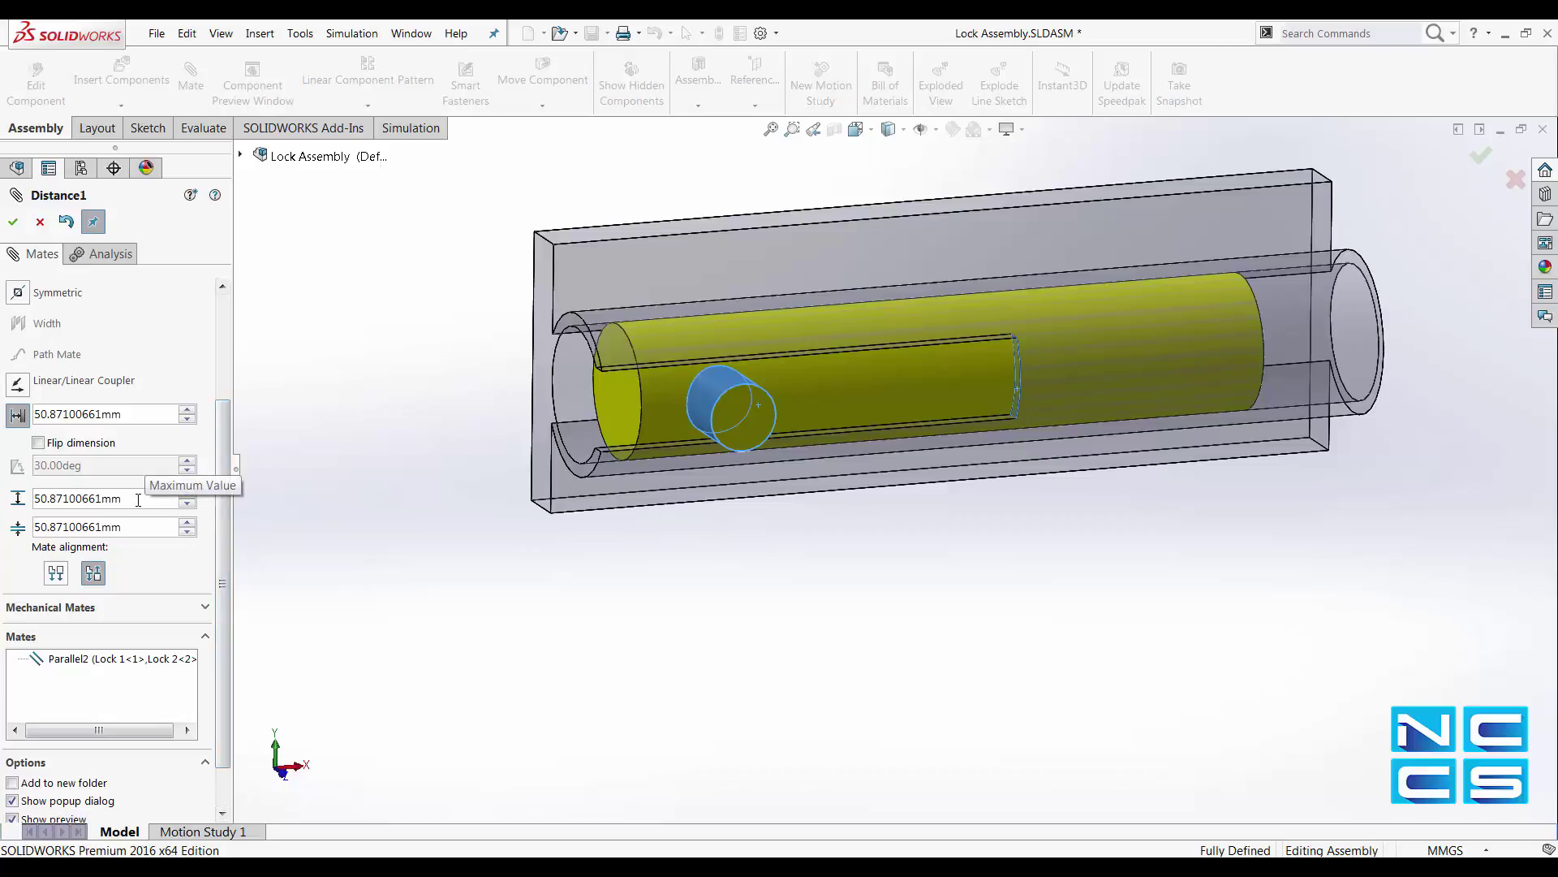
Set the distance mate's maximum value to 80-12.5, giving 67.5 mm.
drag(137, 500, 11, 498)
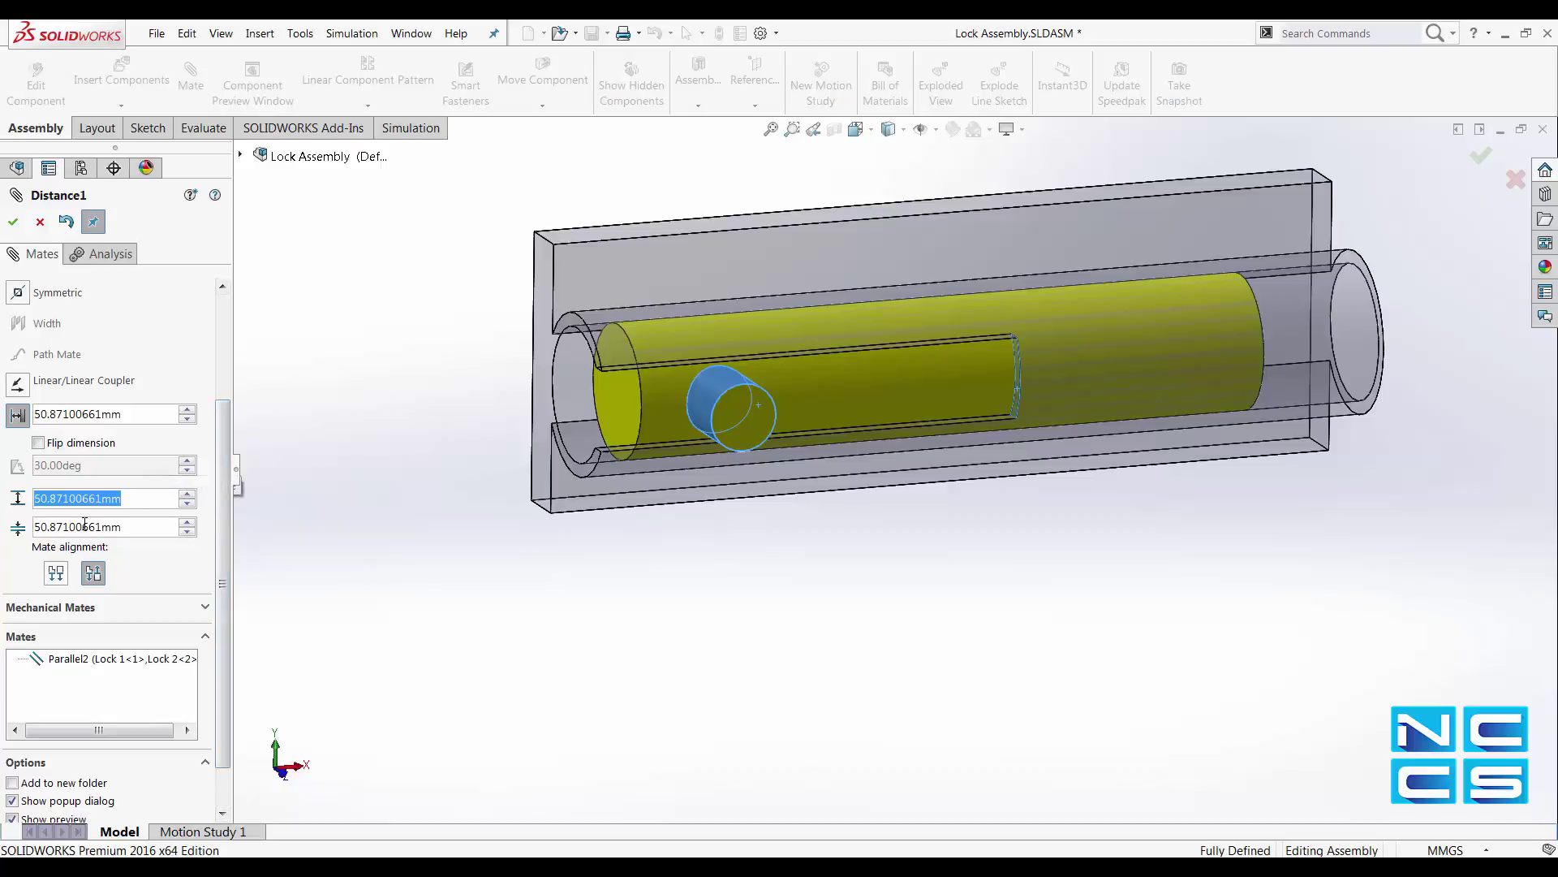
text(675)
key(Return)
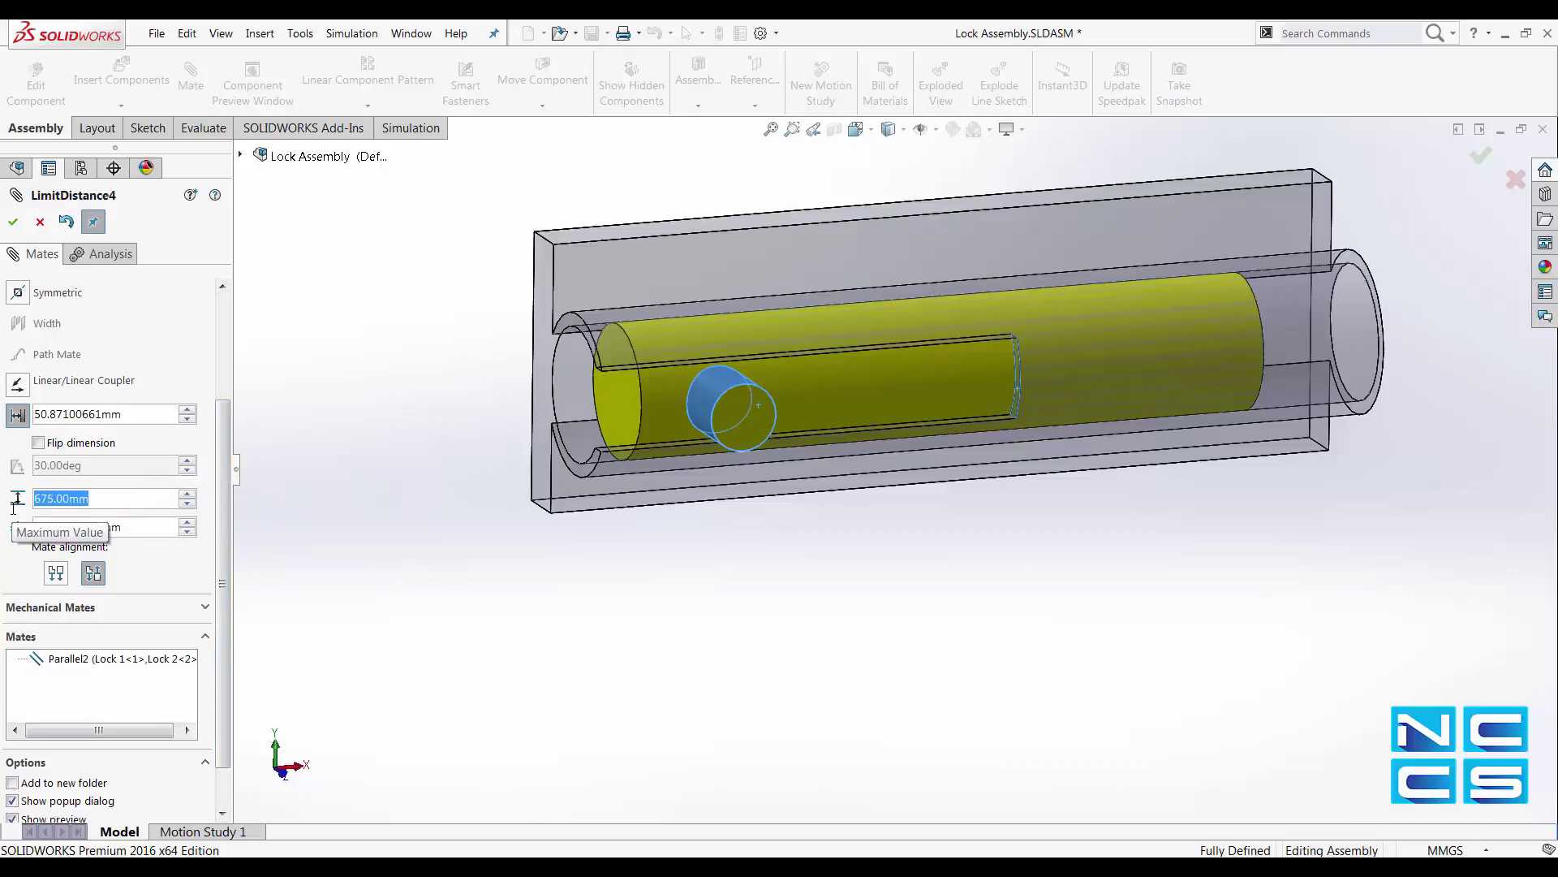
text(80-)
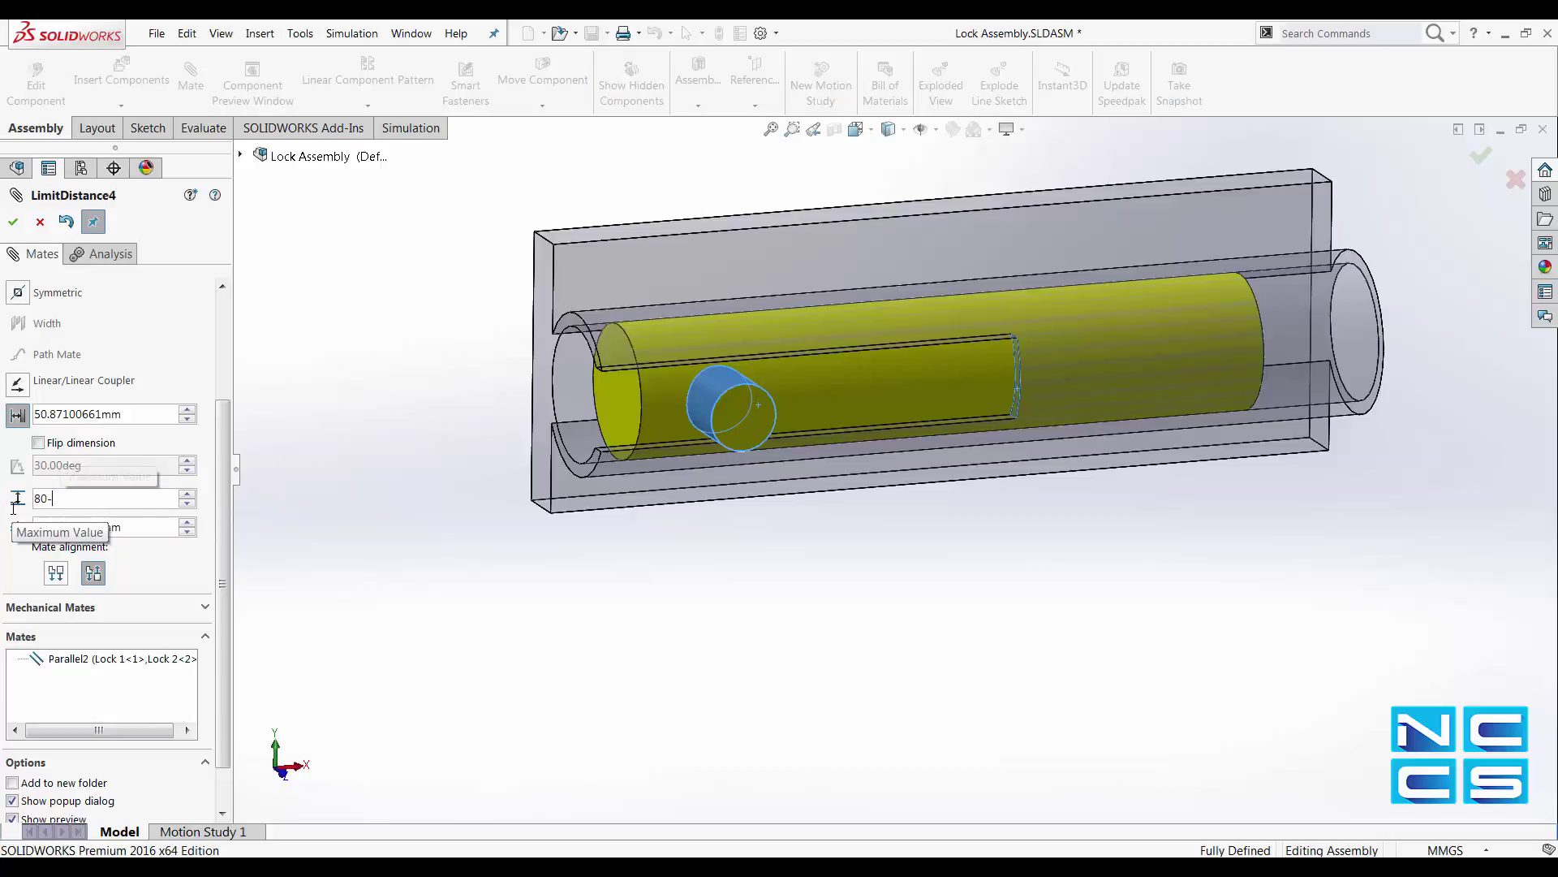
text(12.5)
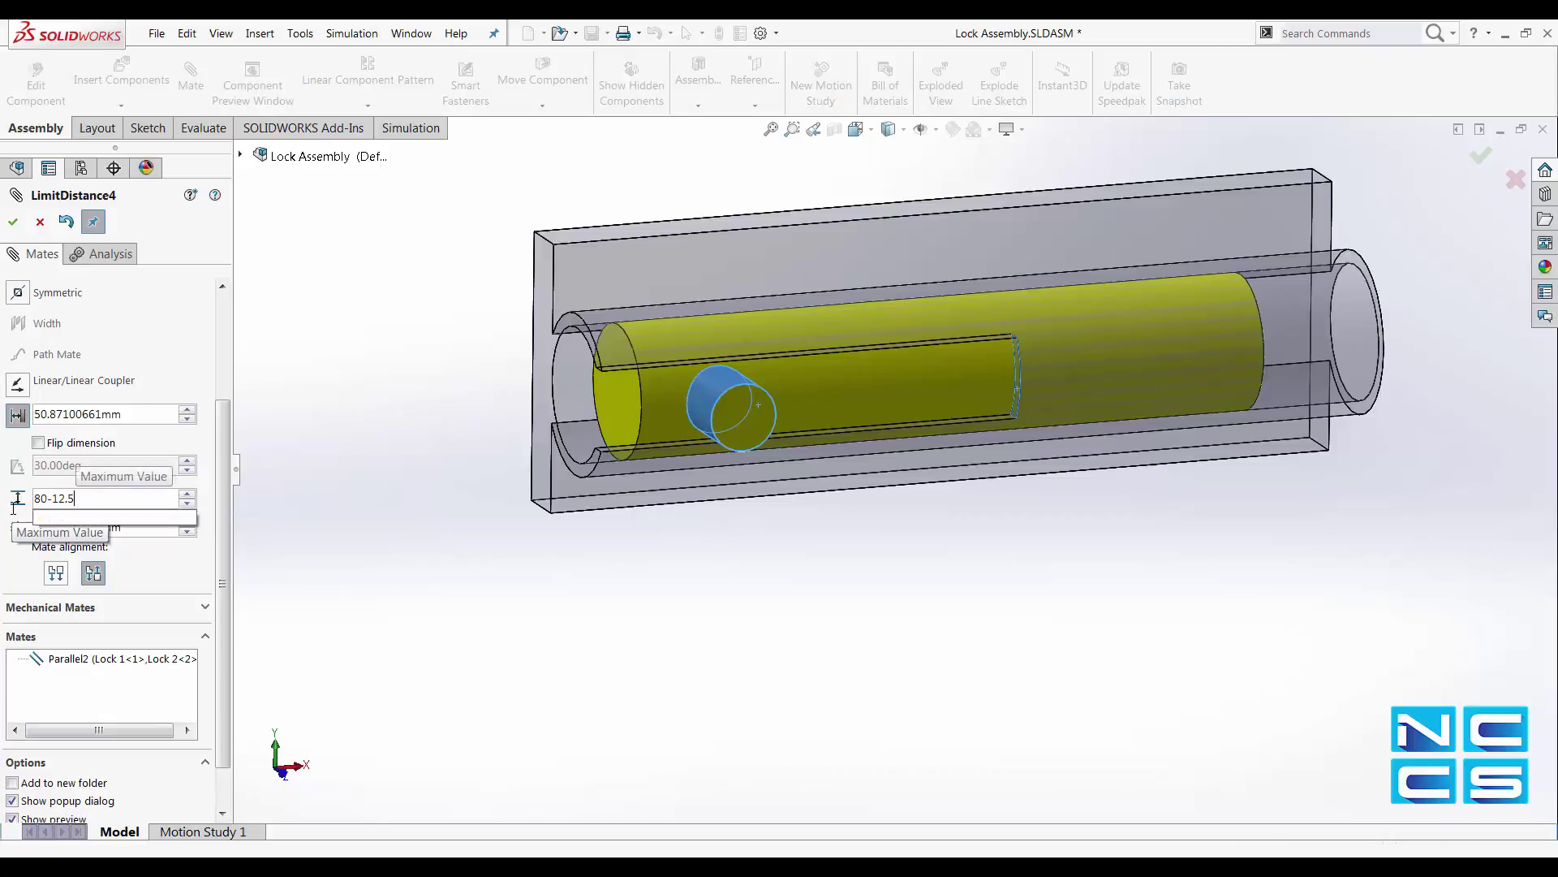
key(Return)
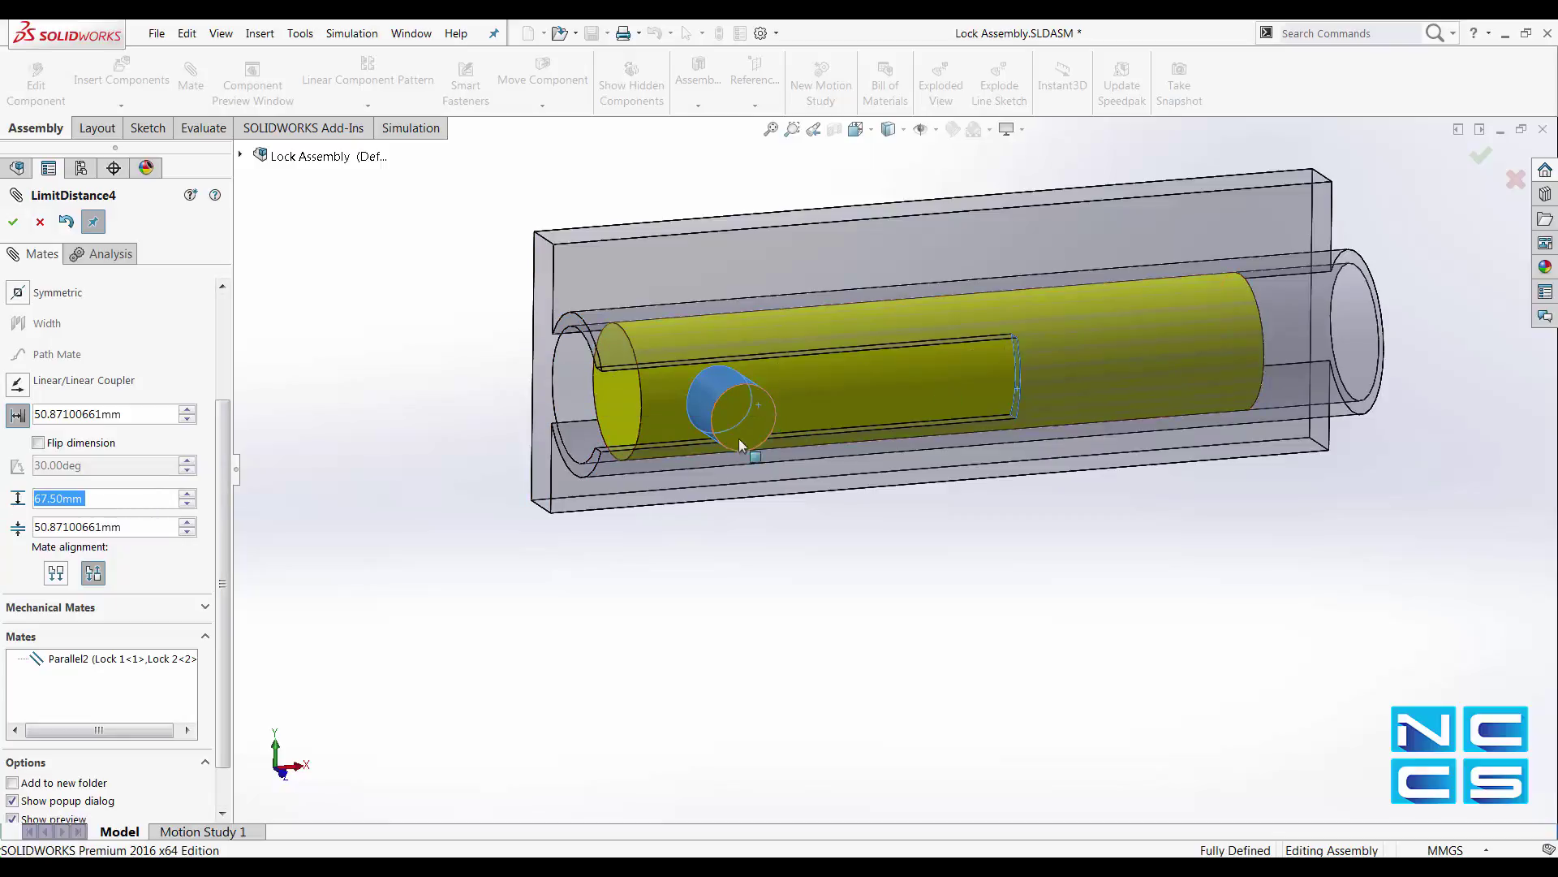
Set the limit distance mate's minimum value to 0 mm and accept the mate.
click(148, 525)
drag(126, 526, 3, 529)
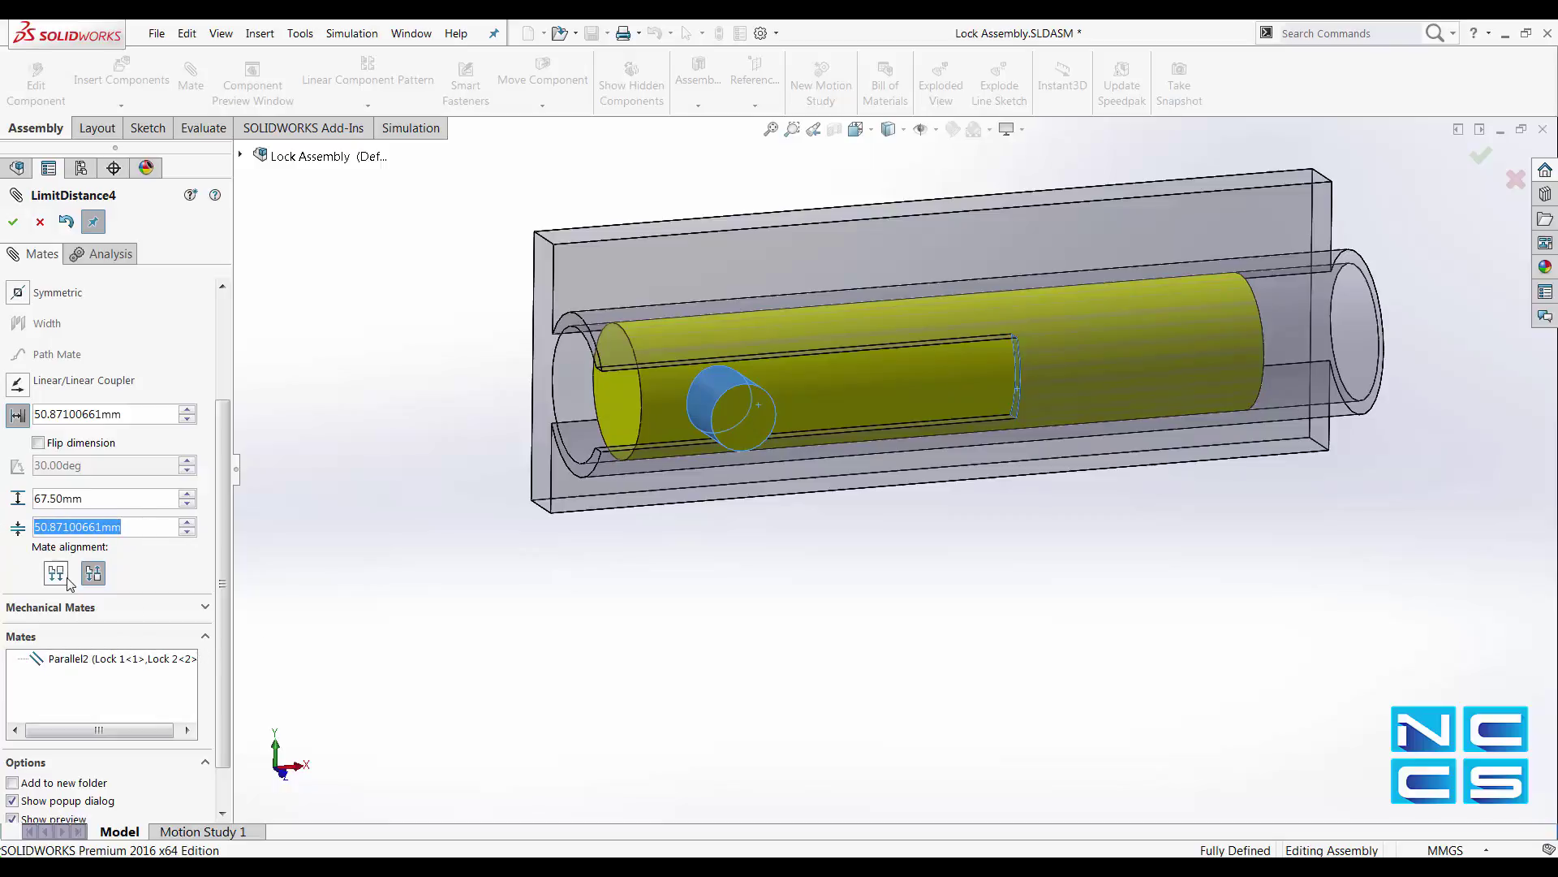
text(0)
key(Return)
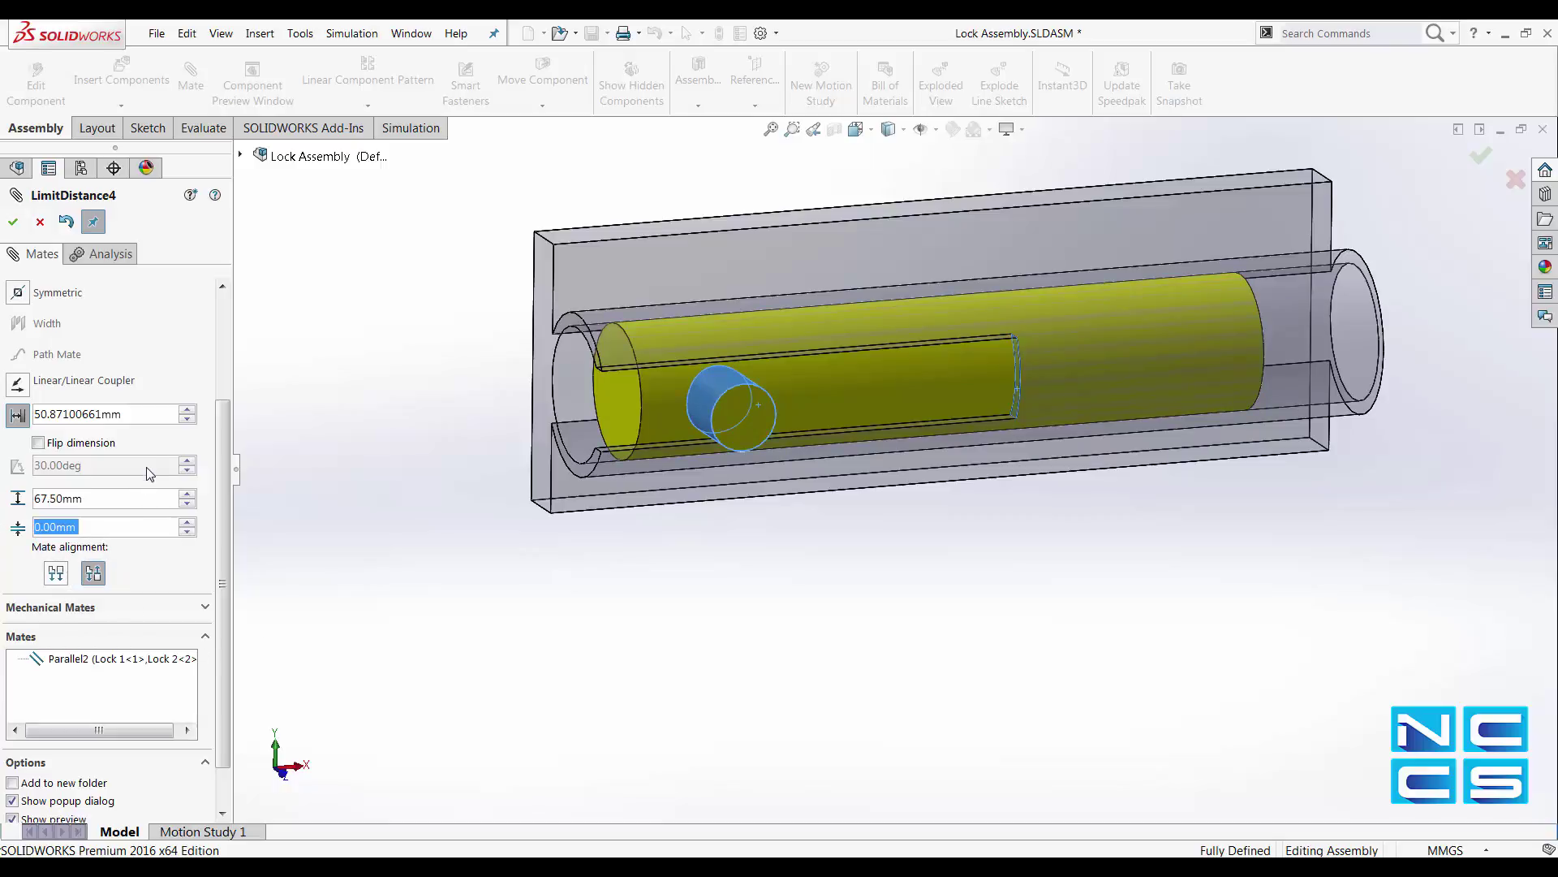
click(13, 221)
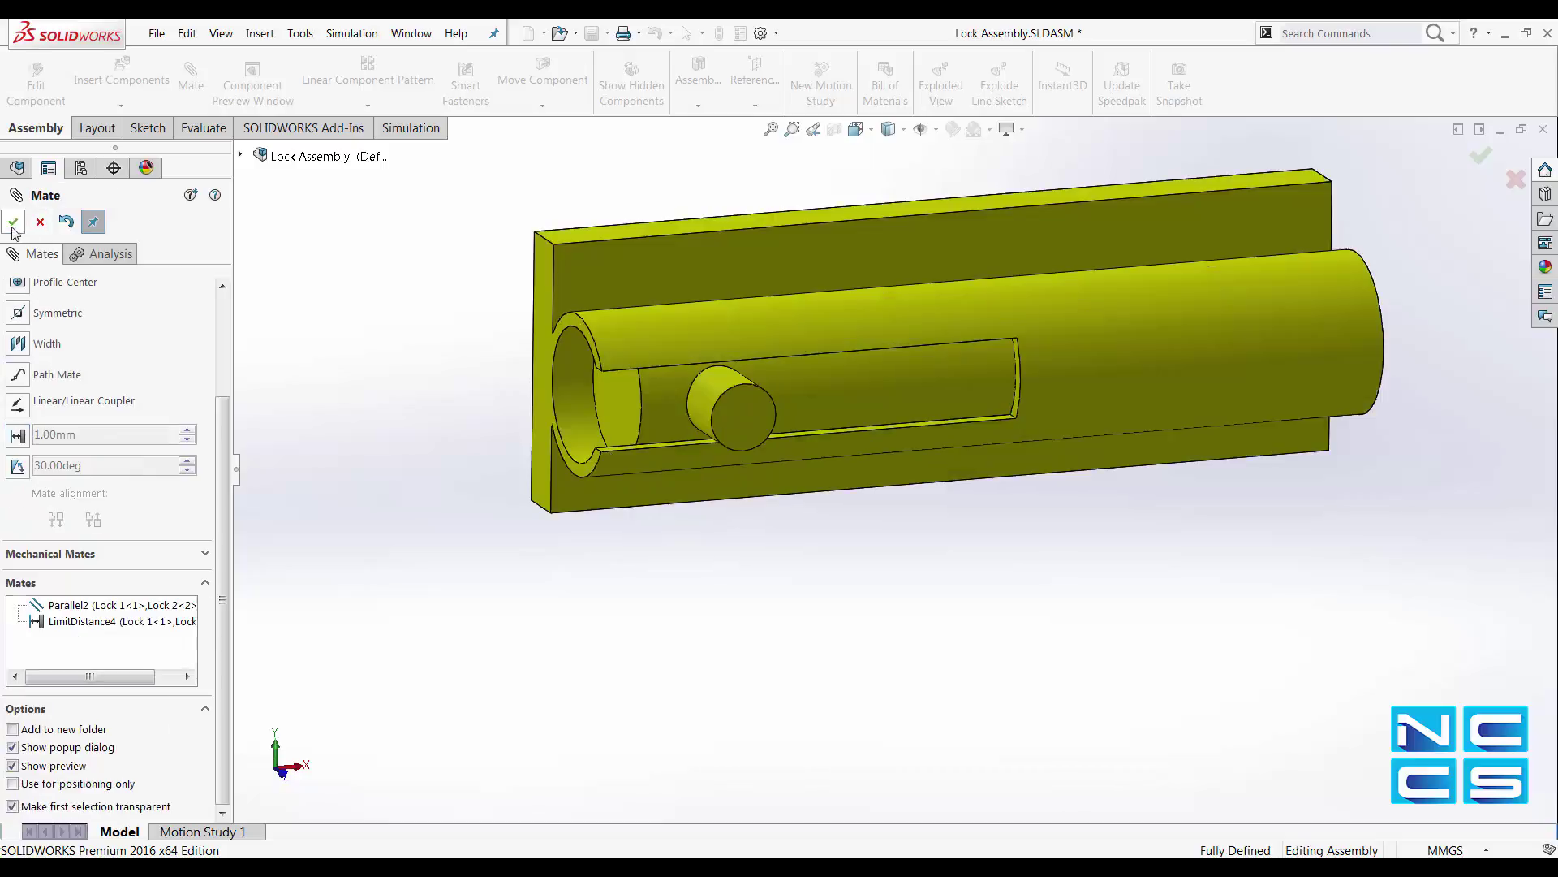
Slide the bolt by its pin back and forth along the slot to test the distance limits and finish the Mate command.
click(754, 404)
drag(887, 411, 559, 438)
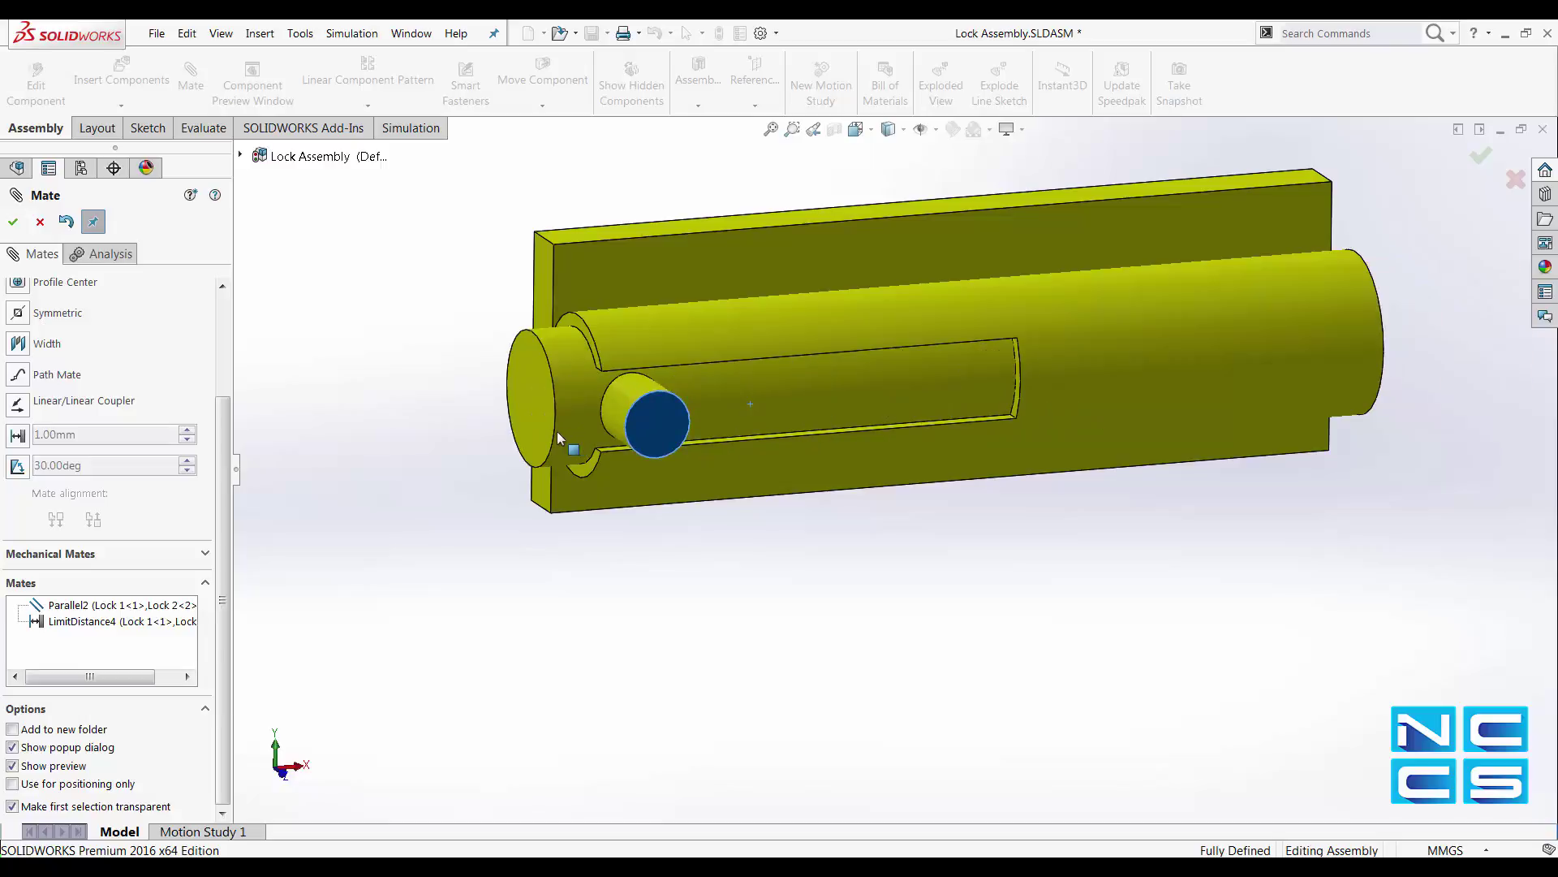
click(324, 446)
click(654, 427)
drag(626, 441, 704, 424)
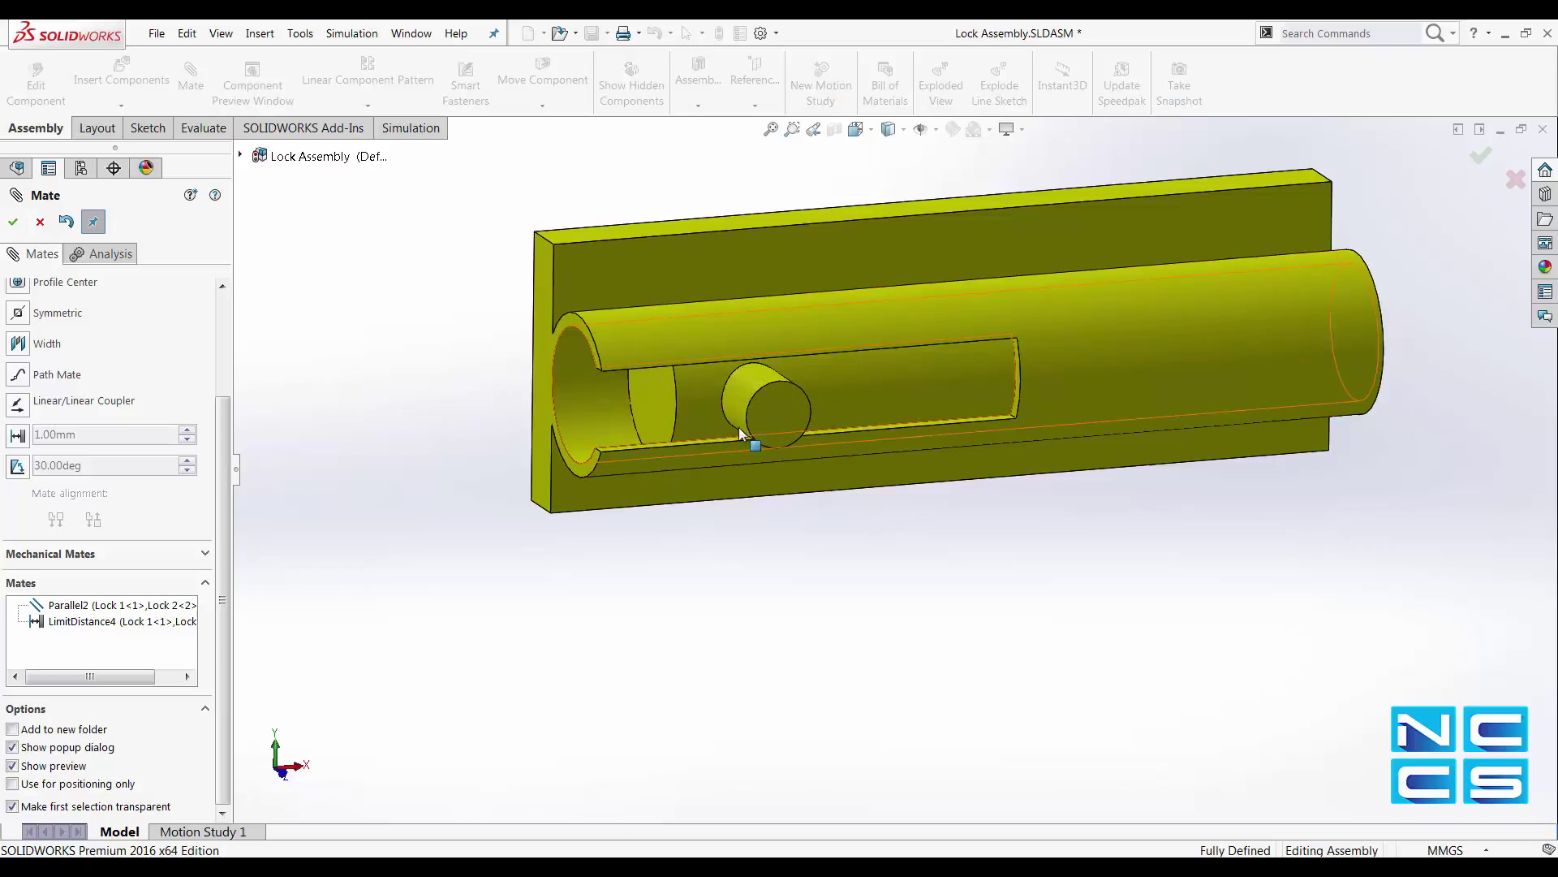
drag(766, 422, 331, 469)
mouse_move(752, 464)
mouse_down()
mouse_move(792, 455)
mouse_move(768, 444)
mouse_up()
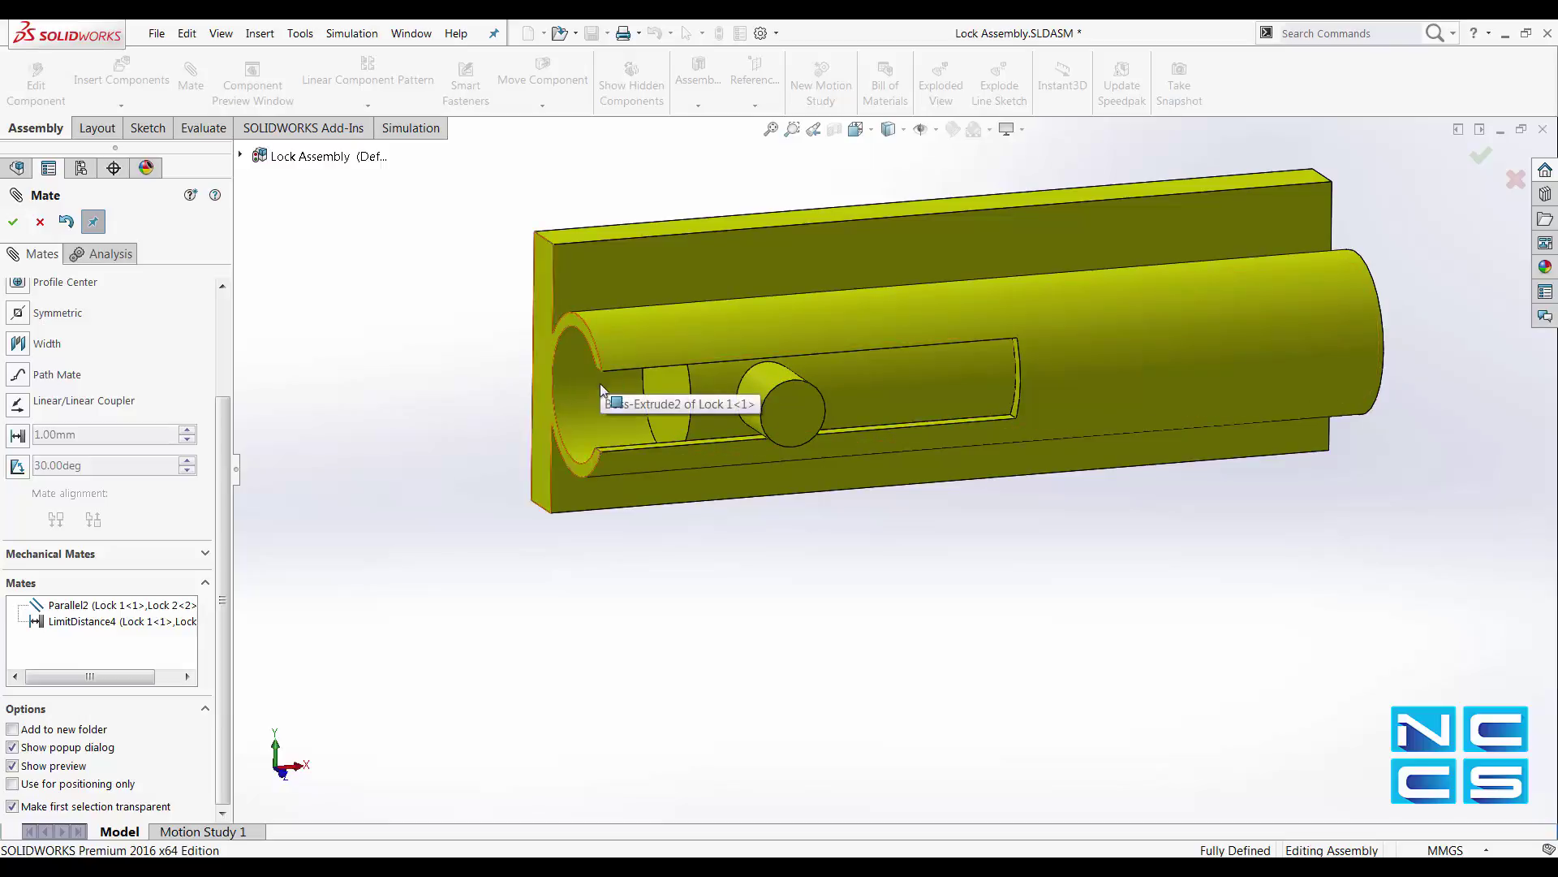
drag(603, 455, 644, 455)
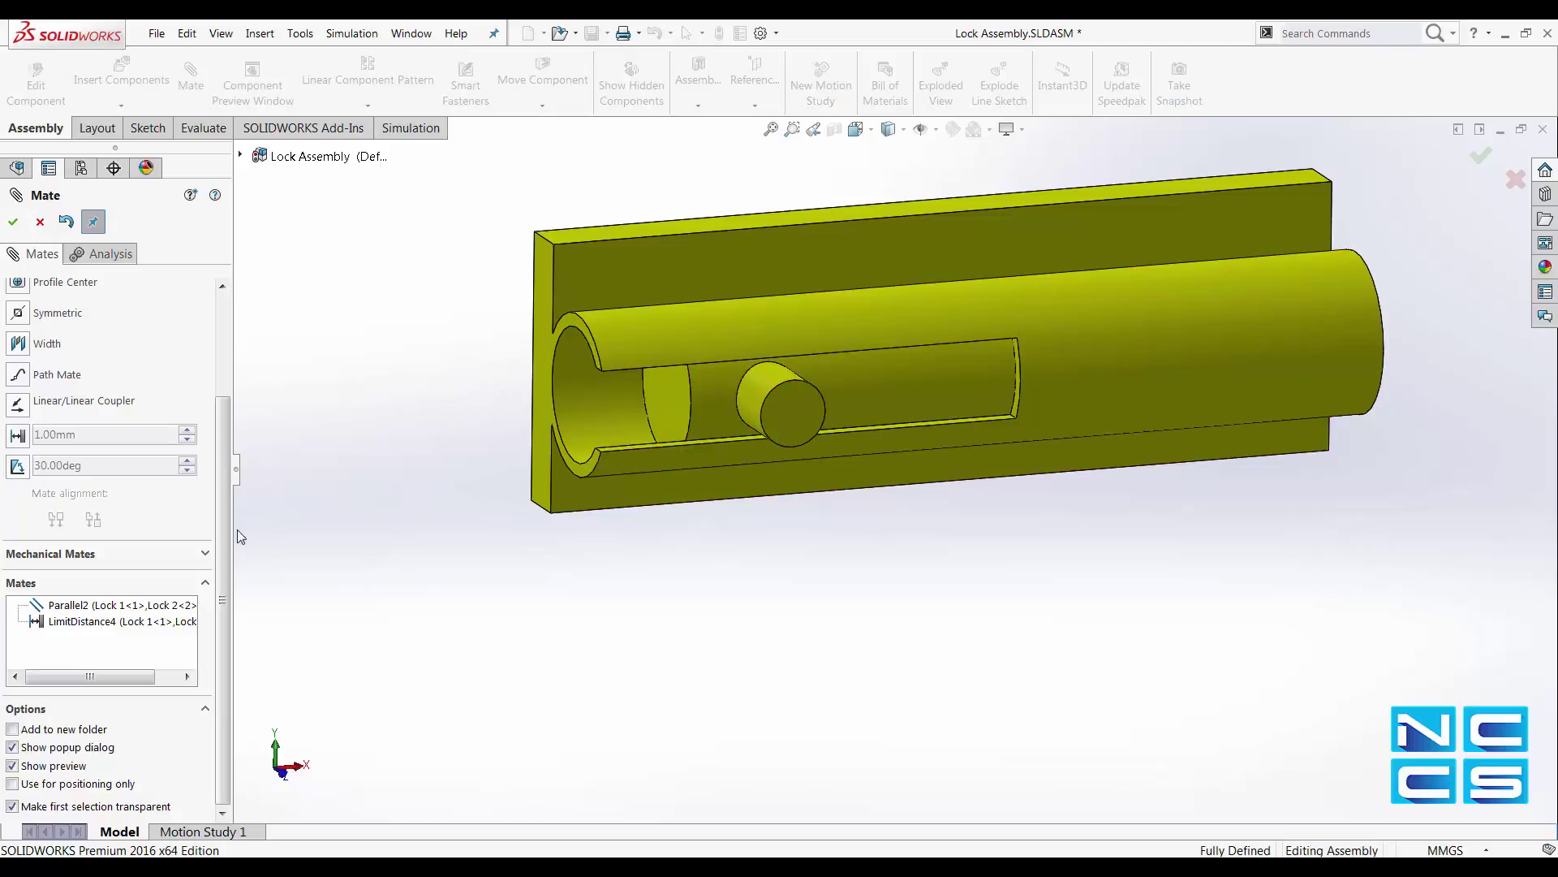
click(13, 221)
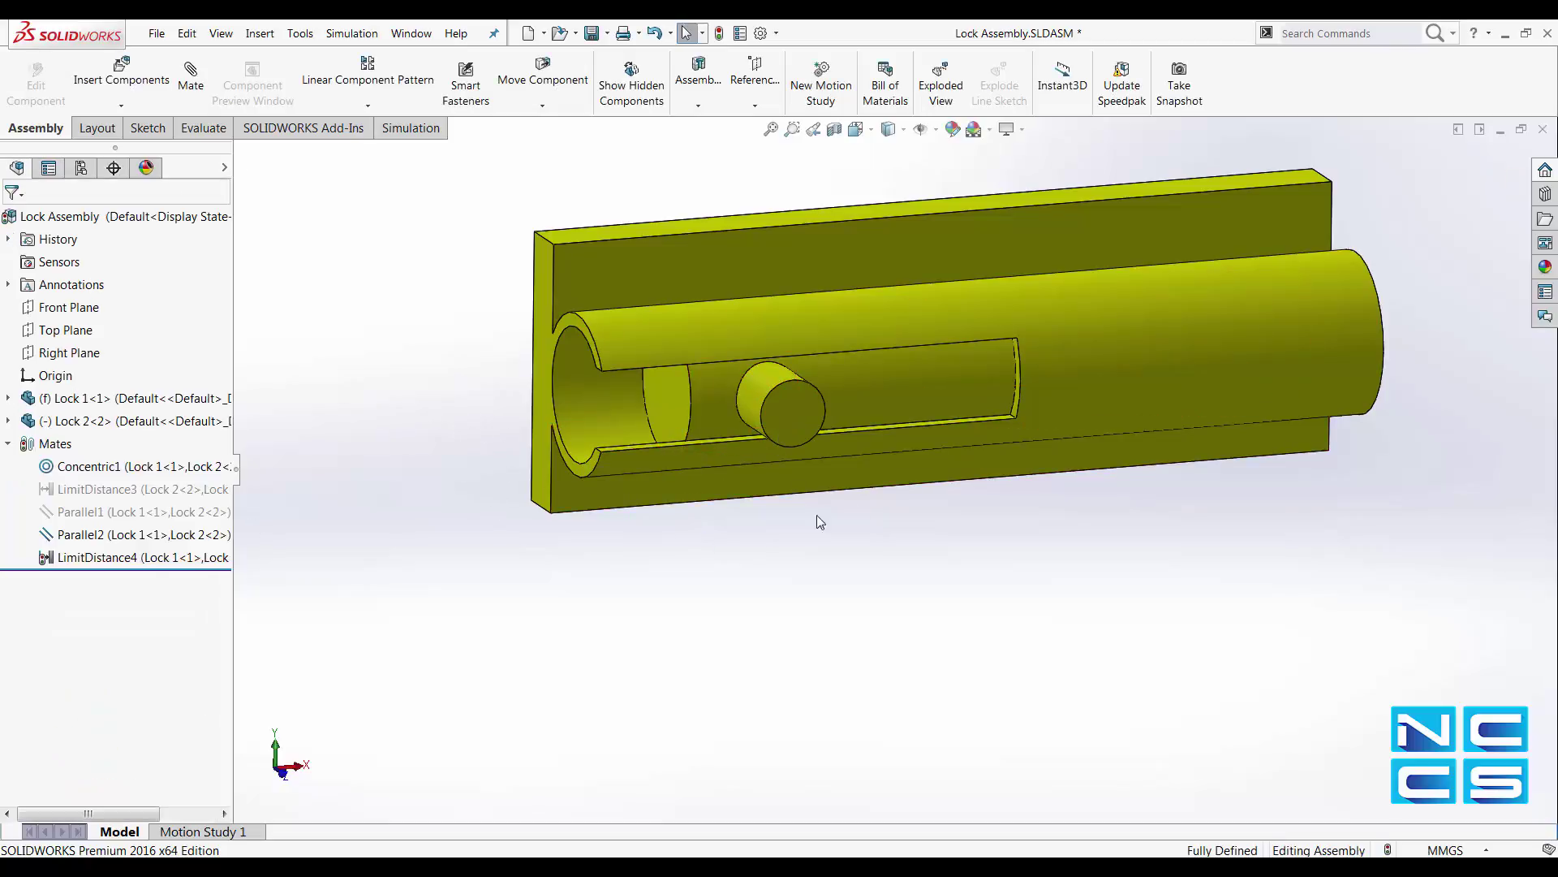
middle_drag(907, 564, 917, 661)
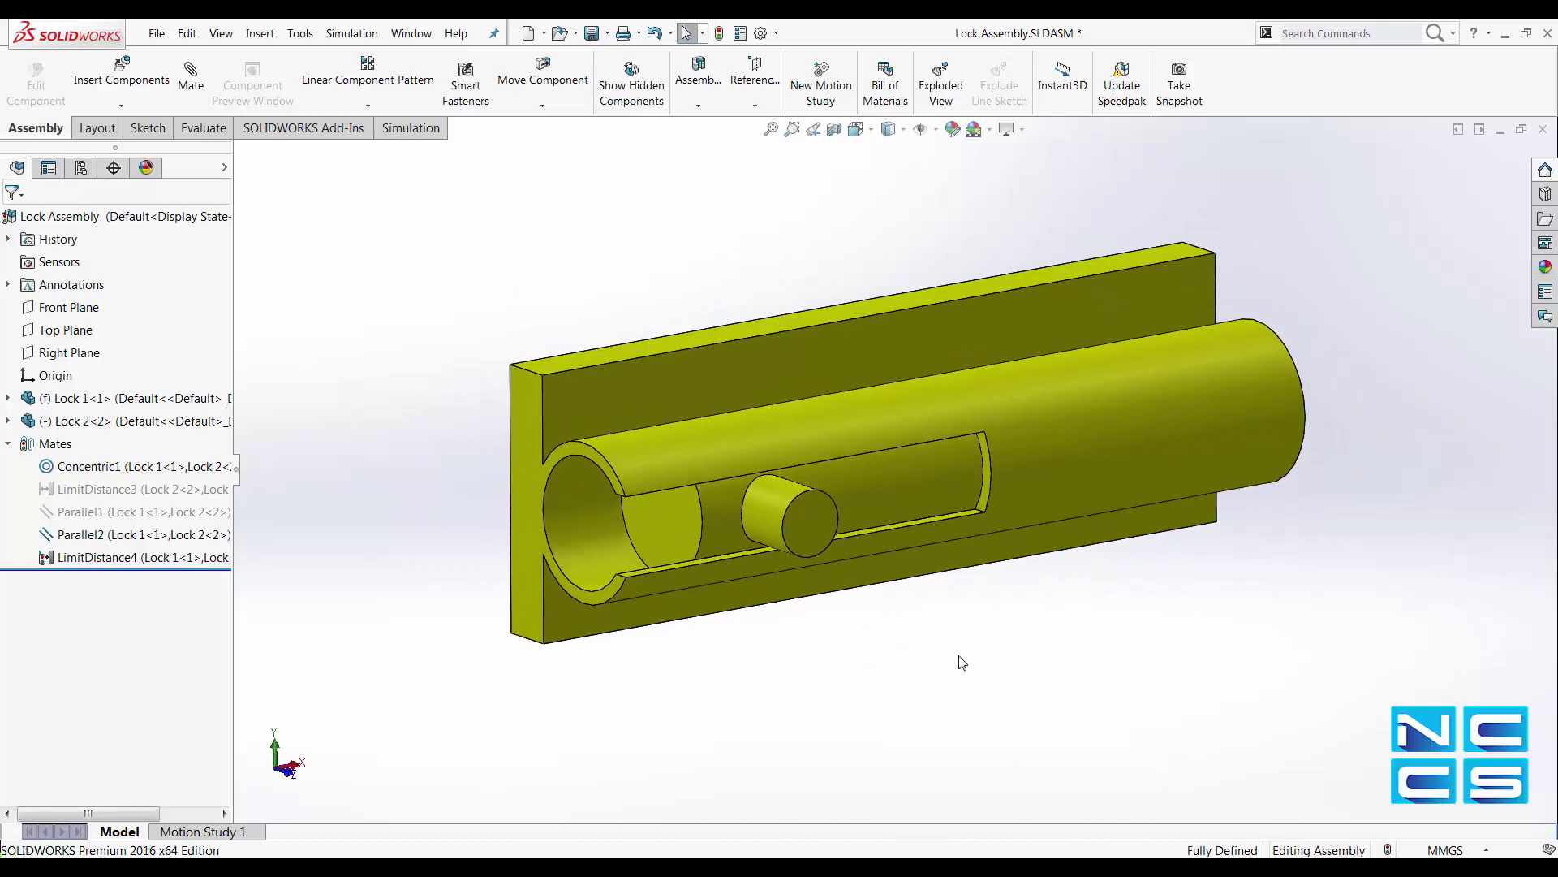